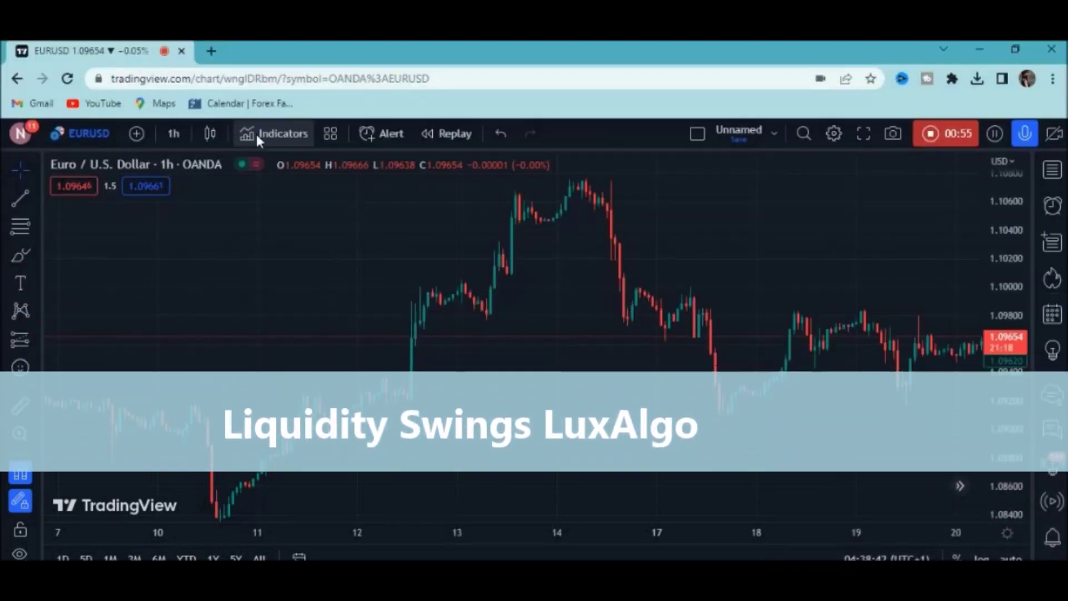
Search 'liq' in Indicators and add Liquidity Swings [LuxAlgo] to the EURUSD chart.
left_click(255, 132)
left_click(273, 275)
left_click(276, 203)
type("liquidity swings")
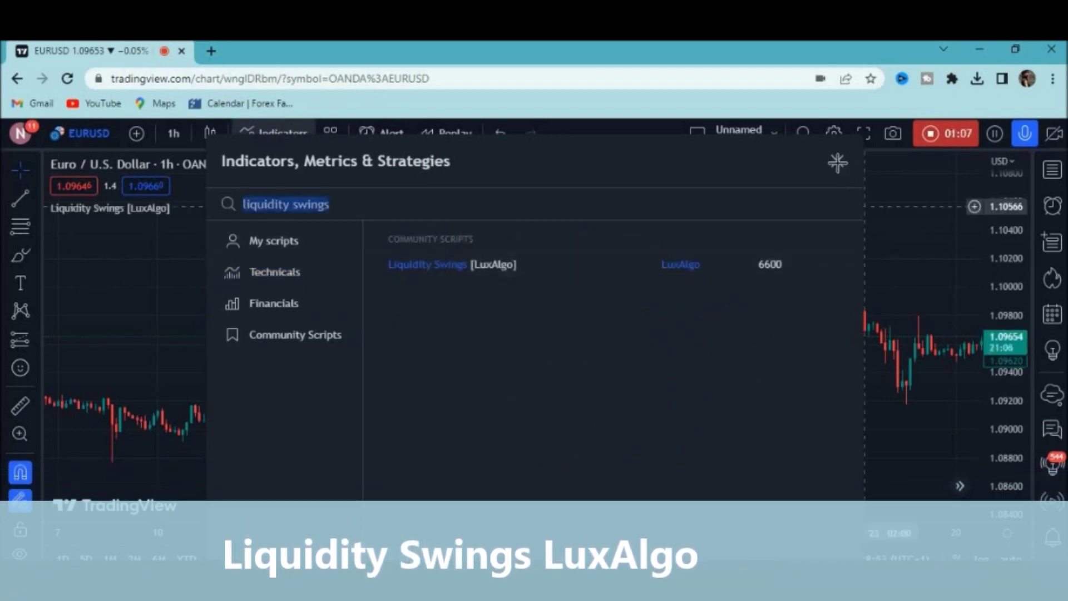
left_click(837, 162)
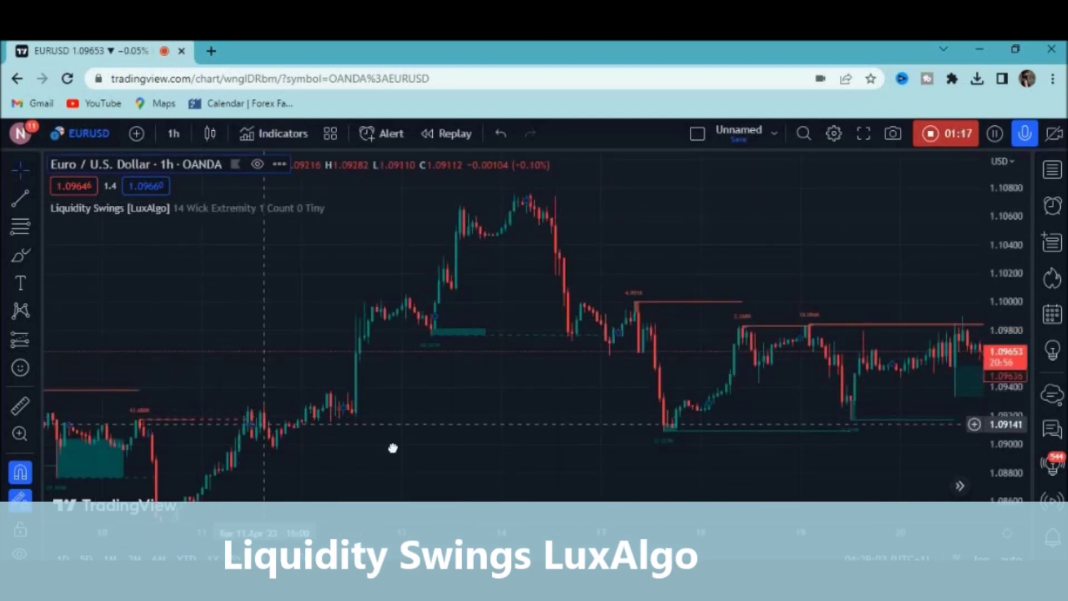
left_click_drag(392, 448, 534, 419)
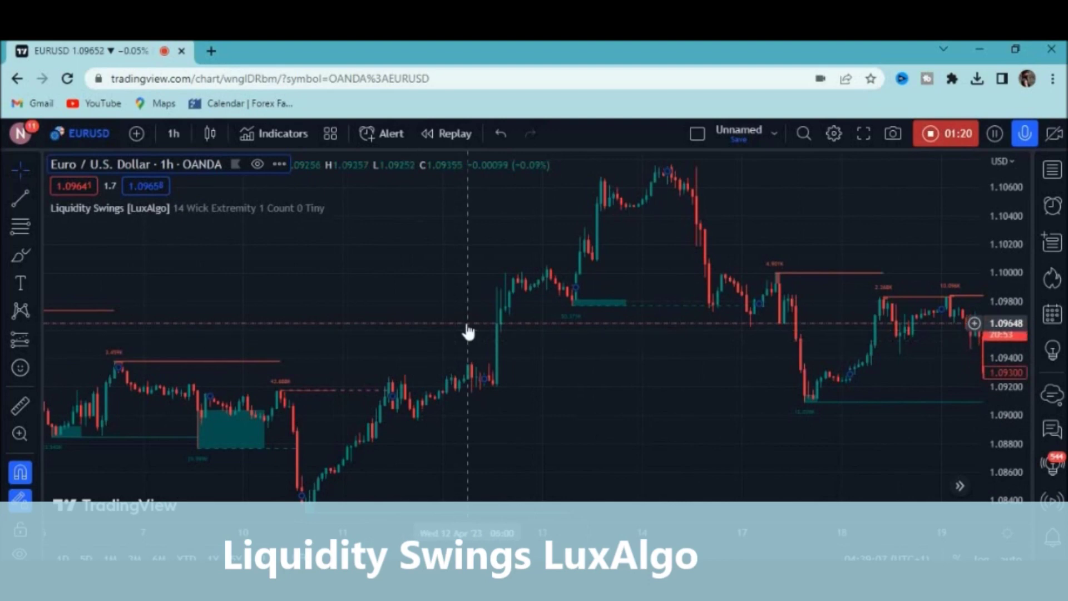
left_click_drag(529, 346, 435, 354)
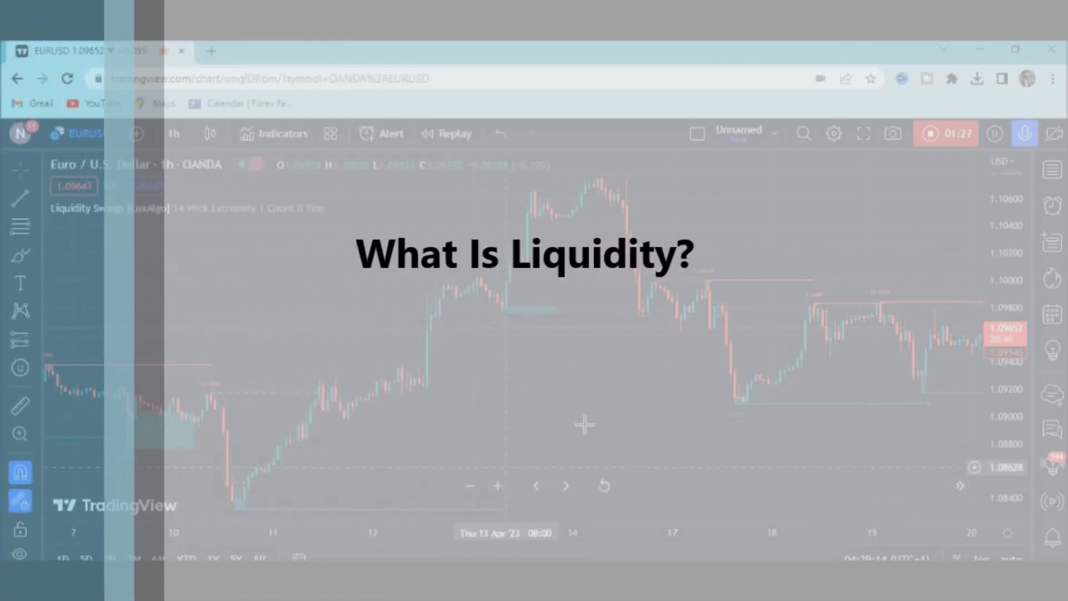
left_click_drag(537, 437, 525, 445)
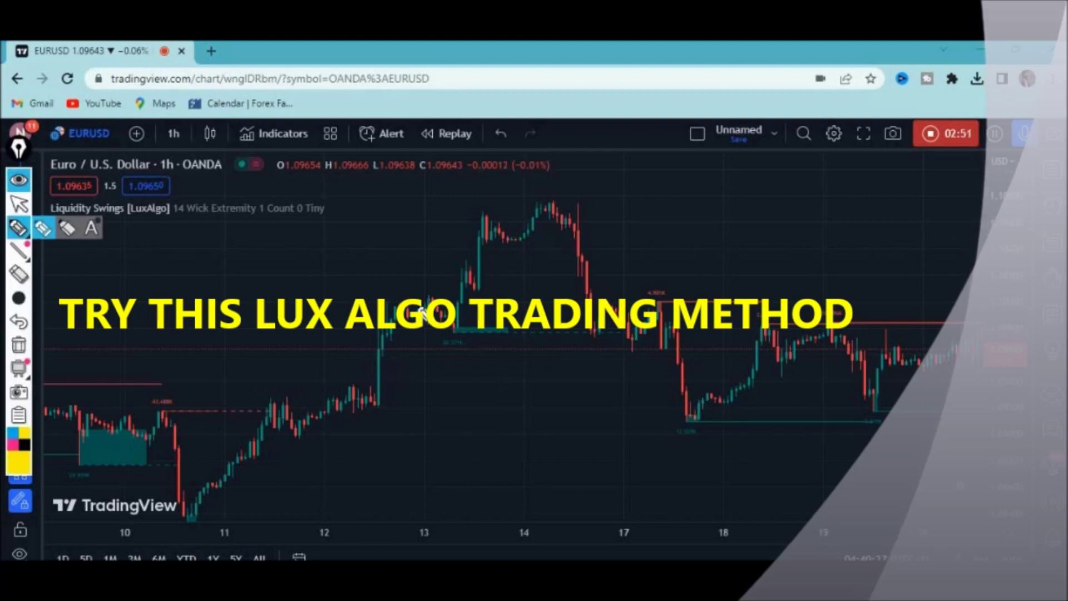
Draw yellow strokes on the 13 April rally and the 10, 17, 19, 20 April swing levels.
left_click_drag(526, 290, 477, 303)
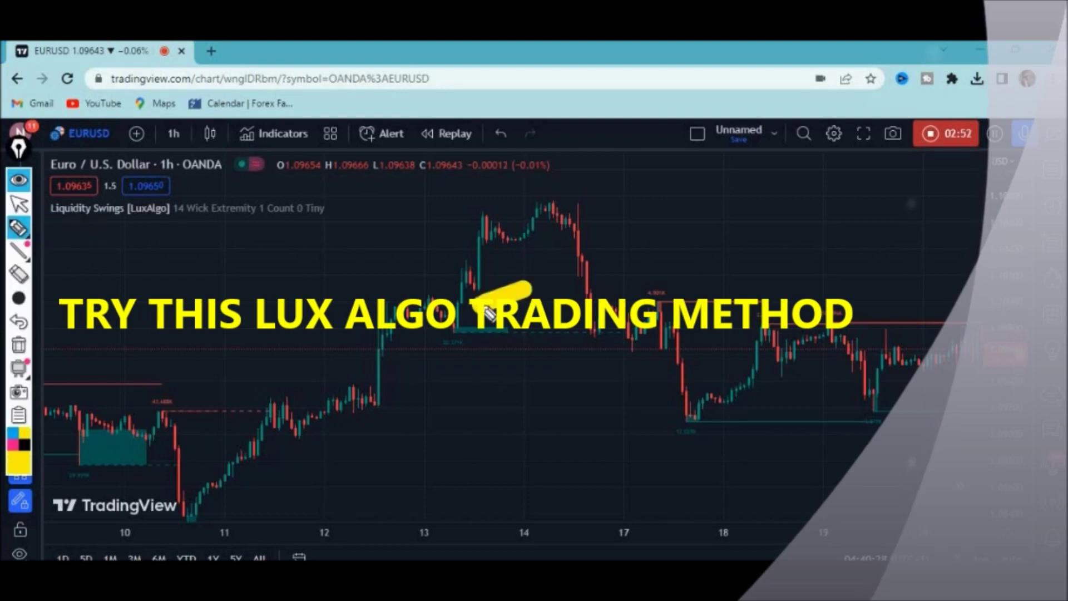
left_click_drag(195, 314, 213, 400)
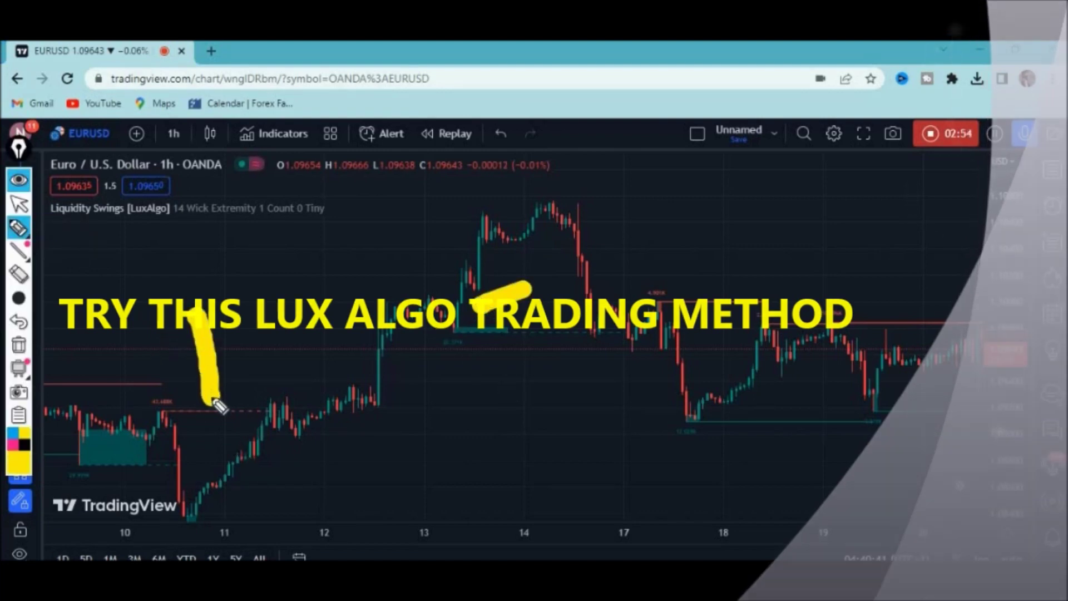
left_click_drag(711, 199, 710, 293)
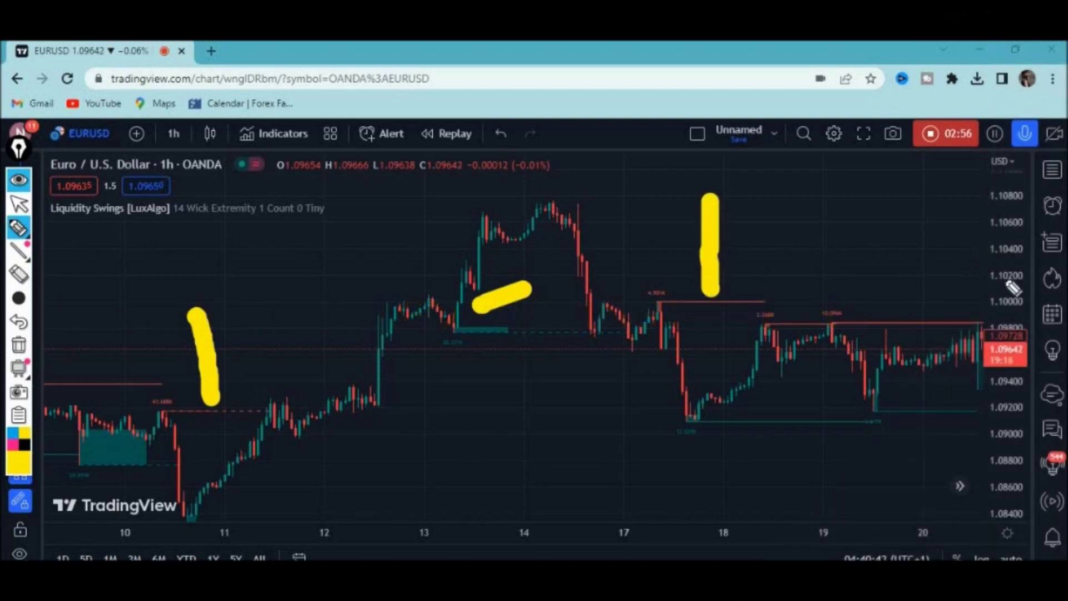
left_click_drag(832, 261, 838, 309)
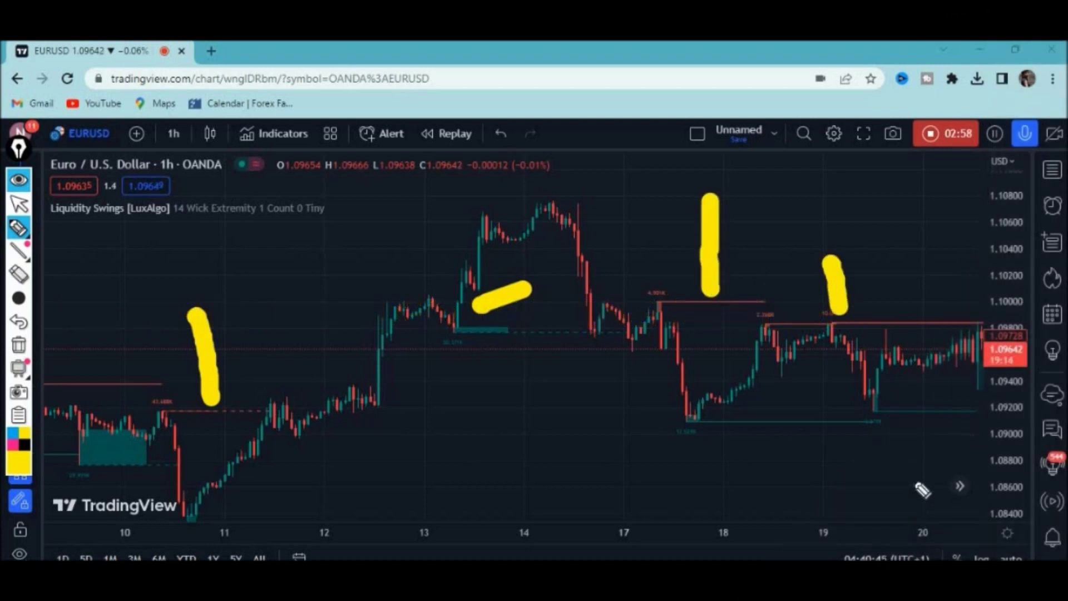
left_click_drag(918, 485, 929, 431)
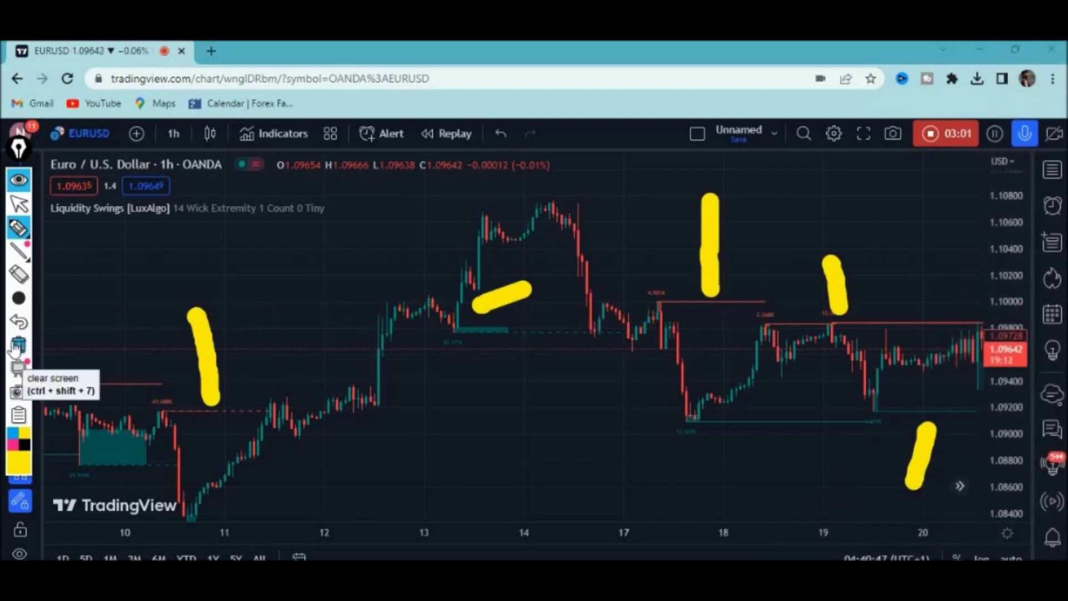
Undo the last stroke, change the brush size, place a small dot, then clear all annotations.
left_click(19, 322)
left_click(19, 297)
left_click(92, 297)
left_click(84, 283)
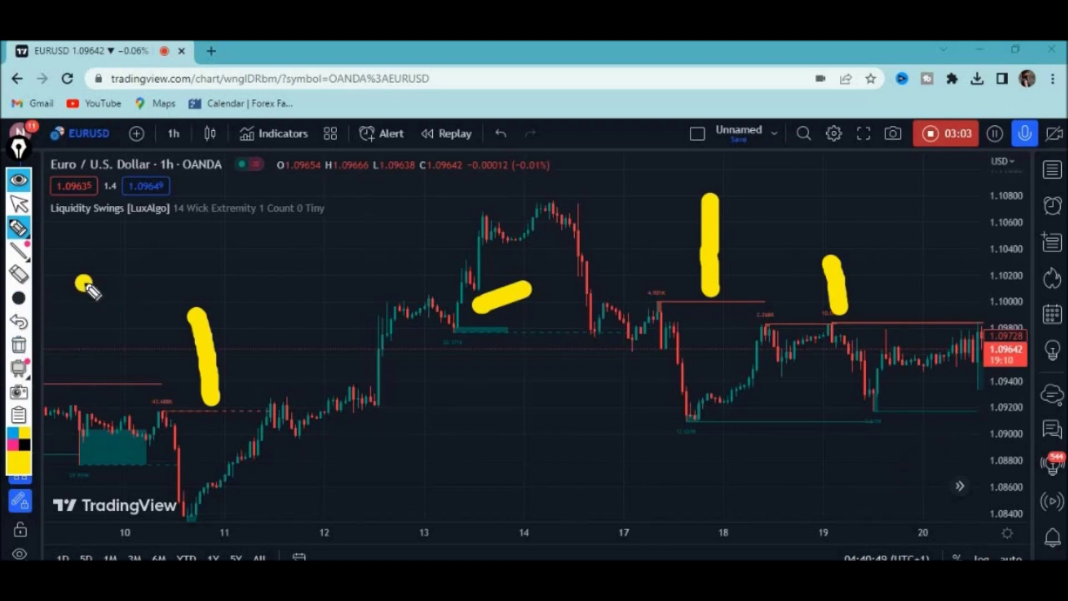
left_click(18, 345)
Draw a hooked arrow above the 17 April level and a tick near 14 April.
left_click_drag(708, 225, 752, 270)
left_click_drag(688, 273, 692, 287)
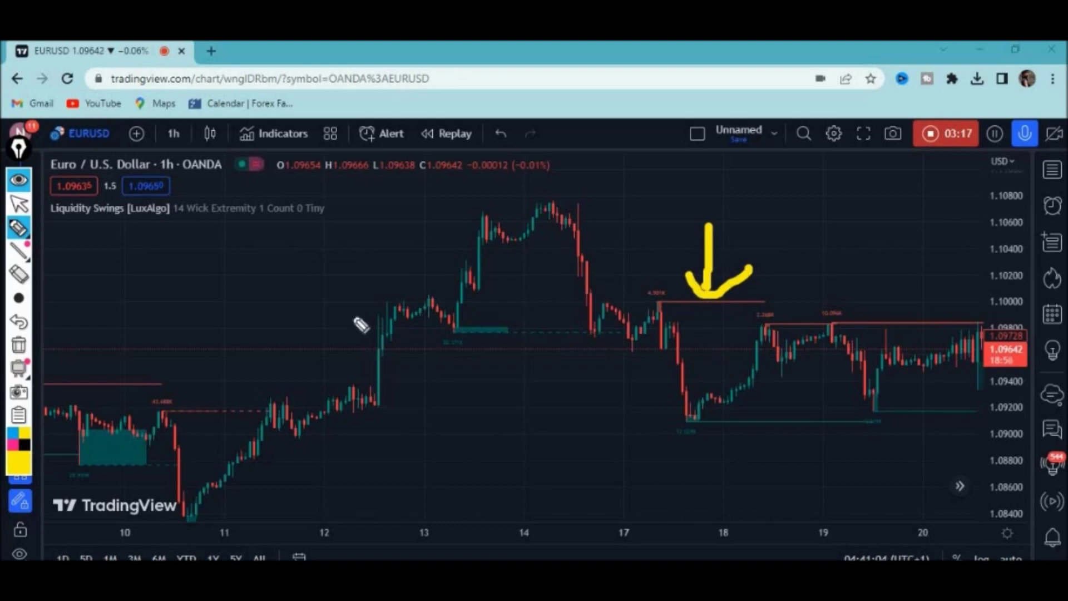
left_click_drag(533, 290, 533, 313)
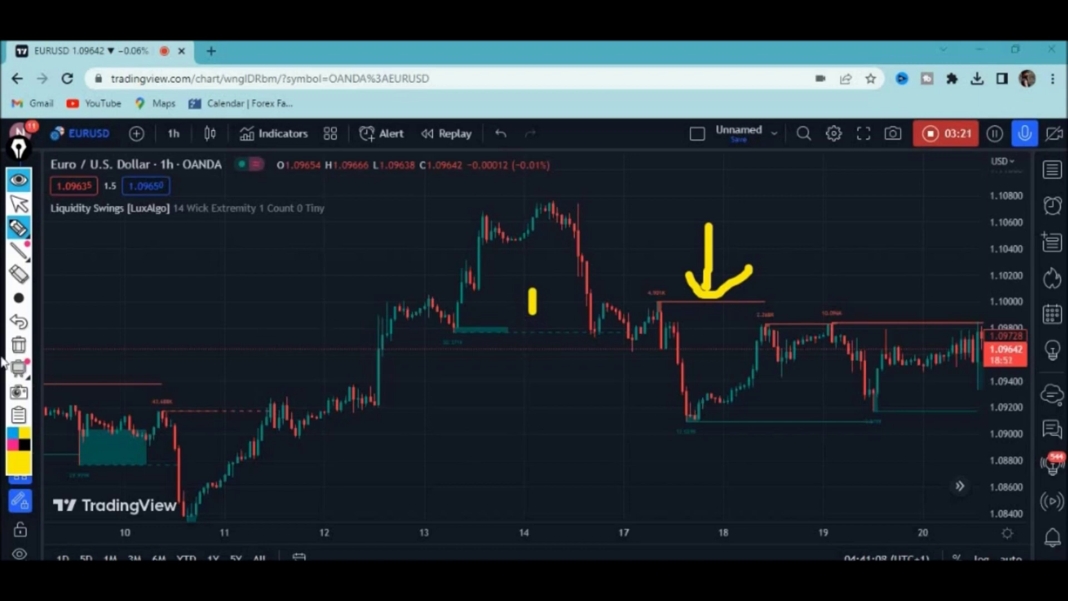
left_click(19, 204)
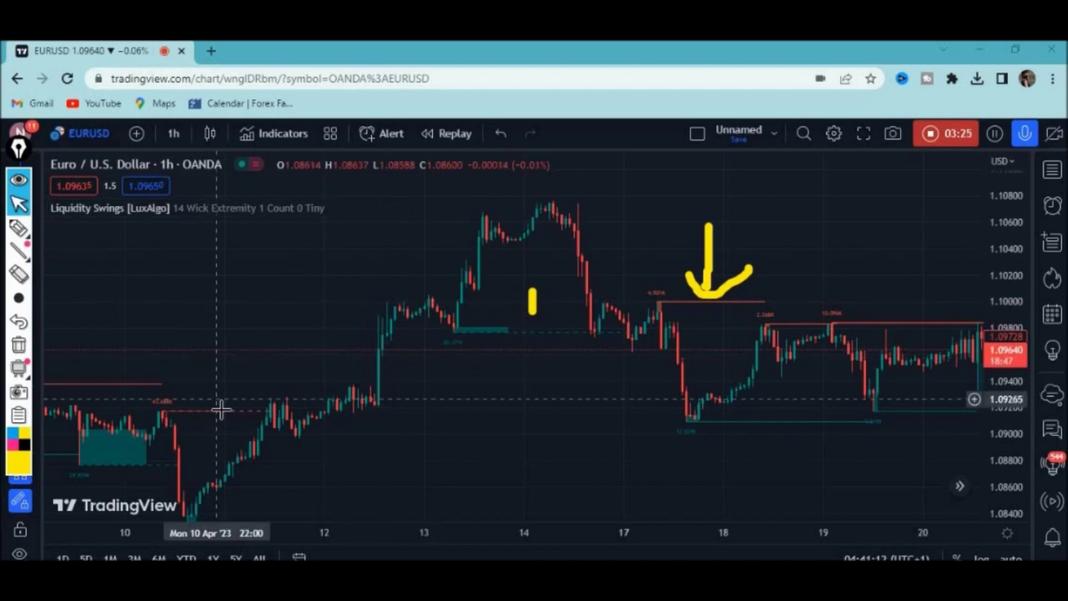
key("e")
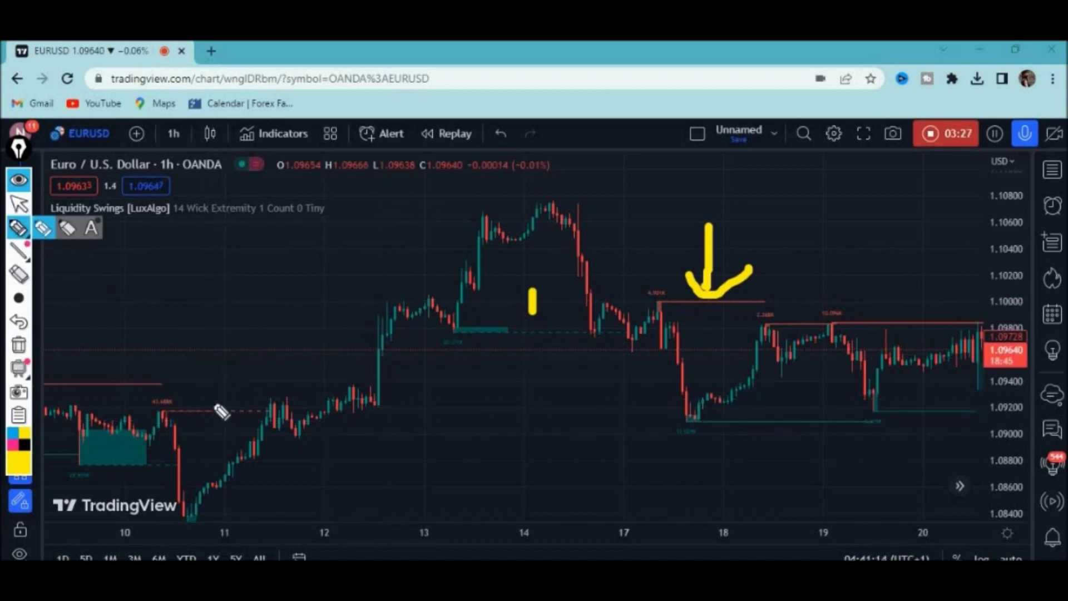
Sketch yellow zigzags over the 11 April climb and the 14 April drop, then wipe everything.
left_click_drag(213, 379, 333, 312)
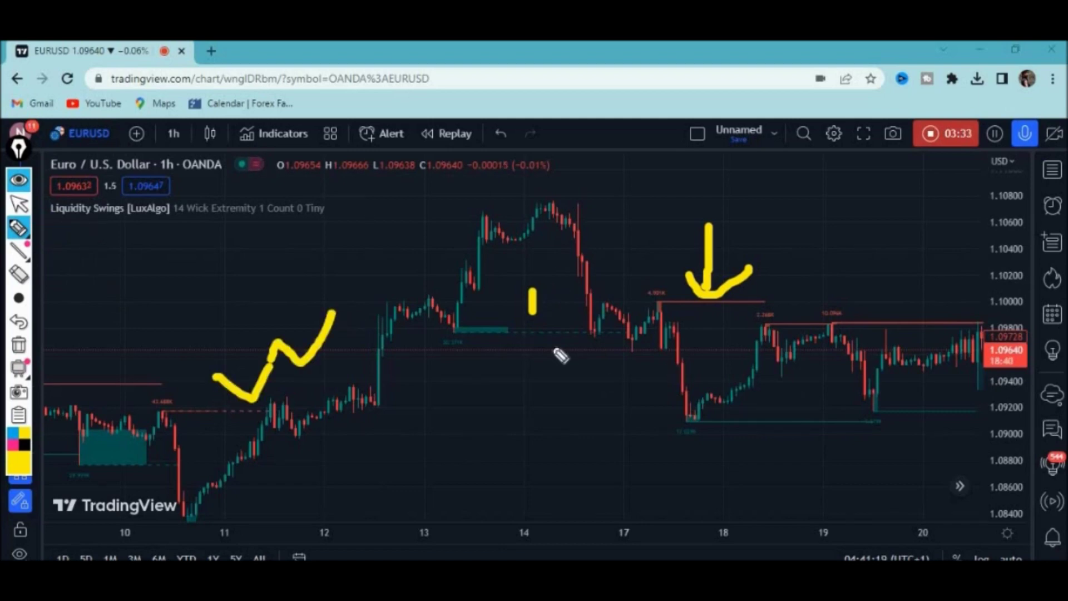
mouse_move(557, 355)
left_mouse_down()
mouse_move(584, 363)
mouse_move(616, 430)
left_mouse_up()
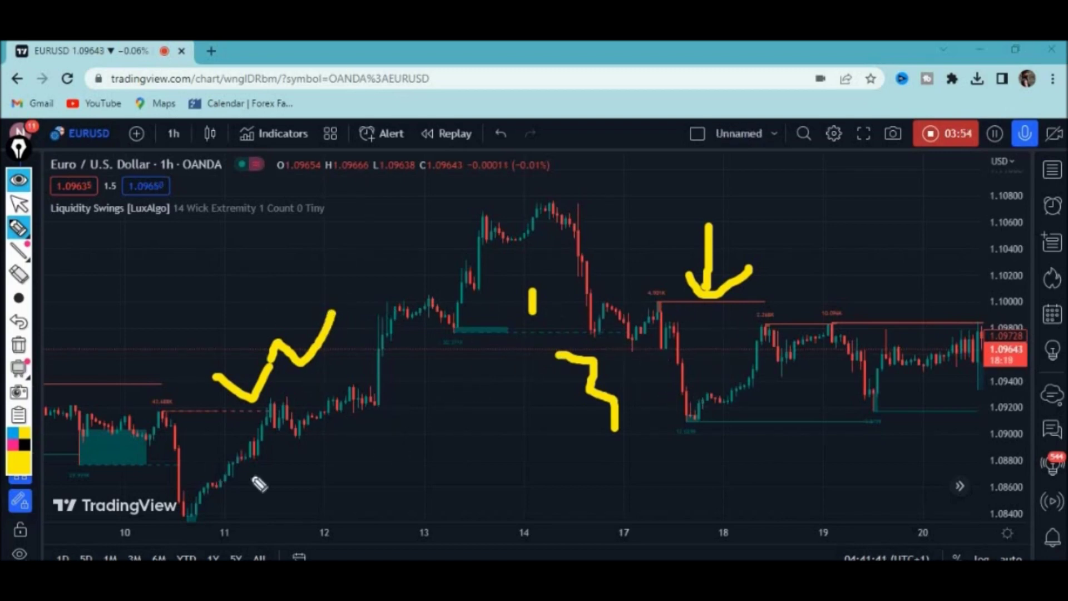
mouse_move(562, 253)
left_mouse_down()
mouse_move(570, 314)
mouse_move(552, 317)
left_mouse_up()
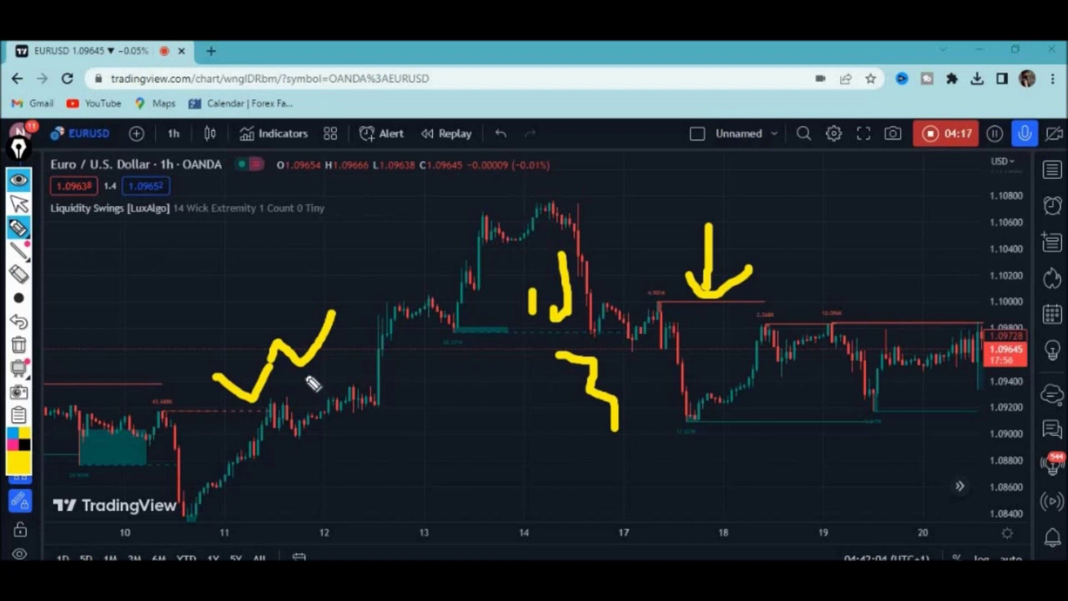
left_click(18, 345)
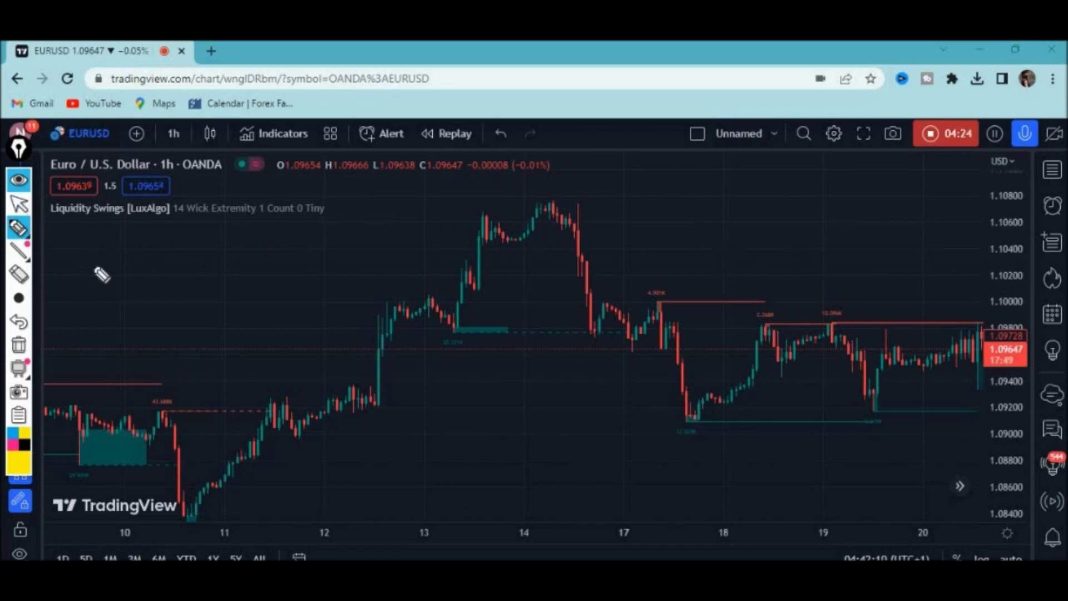
Handwrite a yellow plus sign and note at the upper right, then wipe it.
left_click_drag(742, 233, 791, 232)
left_click_drag(776, 220, 775, 257)
mouse_move(827, 205)
left_mouse_down()
mouse_move(834, 239)
mouse_move(867, 267)
left_mouse_up()
left_click_drag(890, 197, 923, 245)
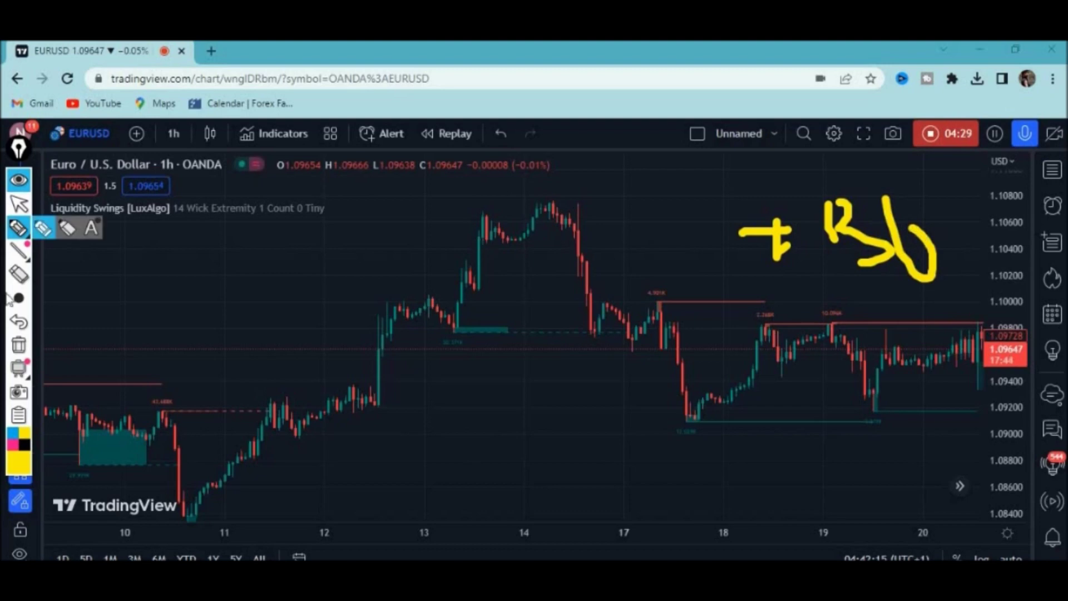
left_click(19, 344)
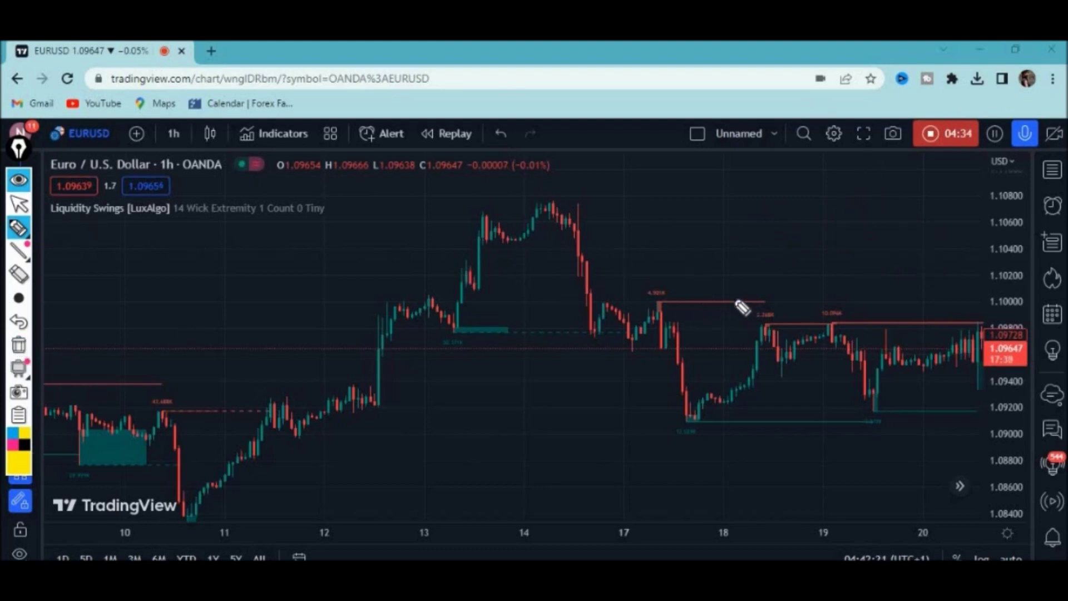
Draw a plus sign, an angled stroke near 12 April and a downward arrow near 11 April.
left_click_drag(720, 269, 757, 270)
left_click_drag(754, 257, 750, 284)
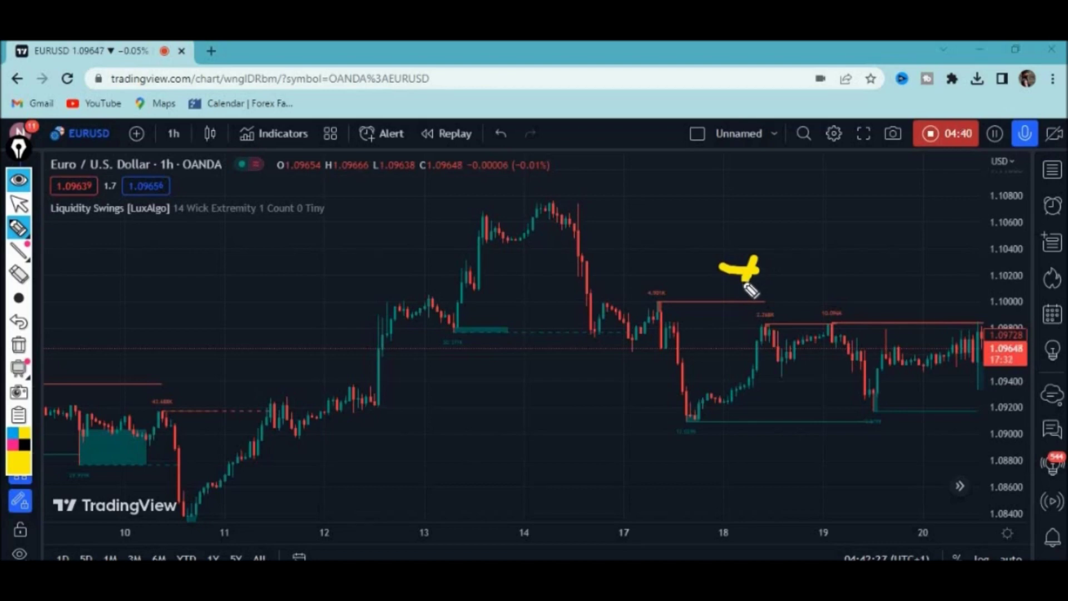
left_click(18, 228)
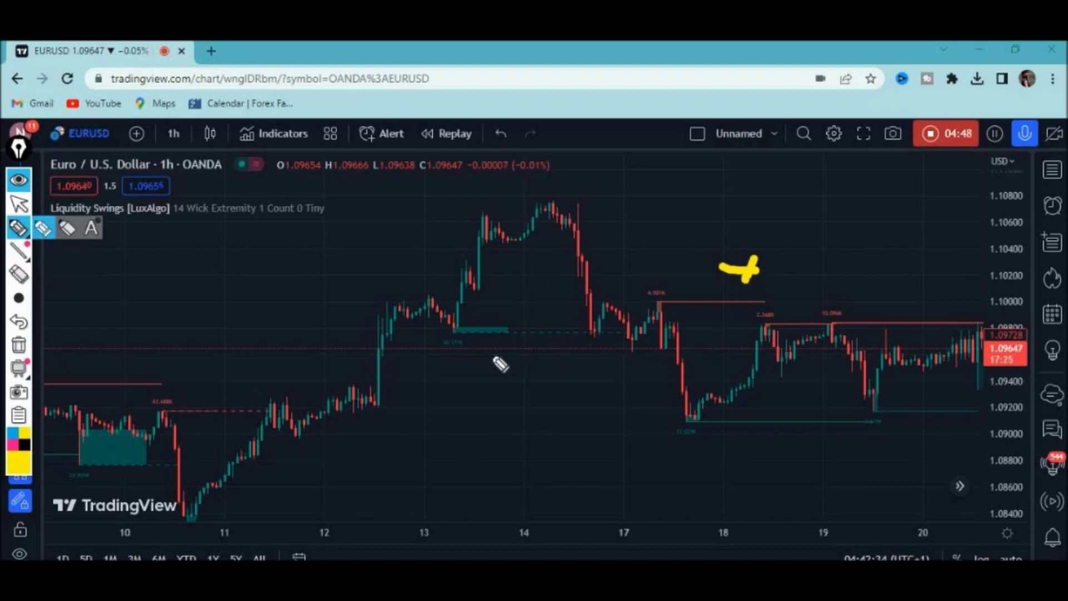
mouse_move(305, 203)
left_mouse_down()
mouse_move(329, 268)
mouse_move(360, 255)
left_mouse_up()
left_click_drag(243, 324, 253, 387)
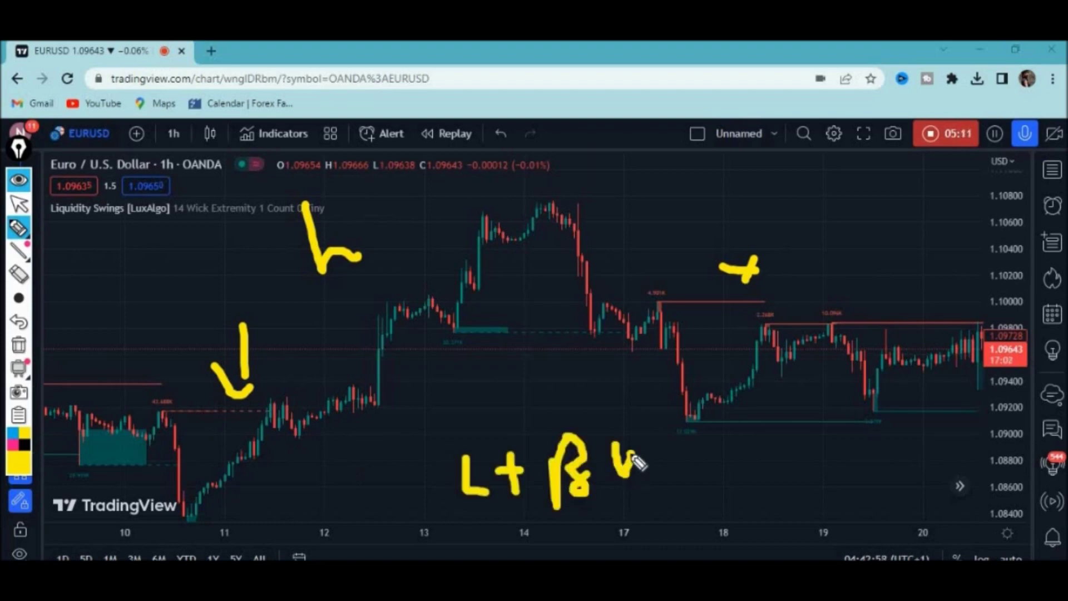
Underline the candles rising into day 12, arrow the breakout, mark the day 13 top, write L.
left_click_drag(669, 450, 687, 499)
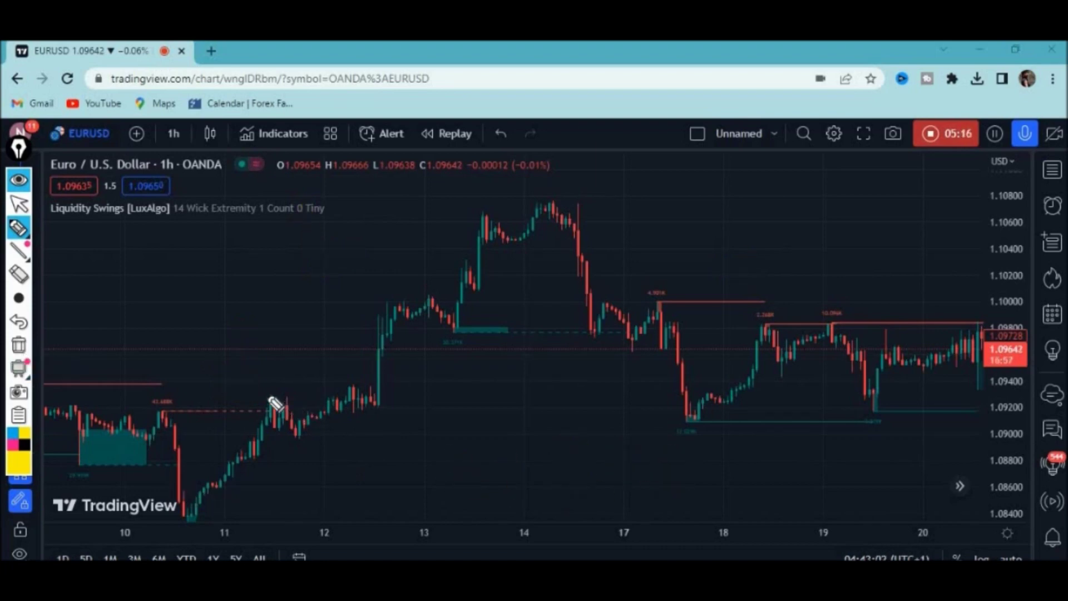
left_click_drag(265, 395, 350, 402)
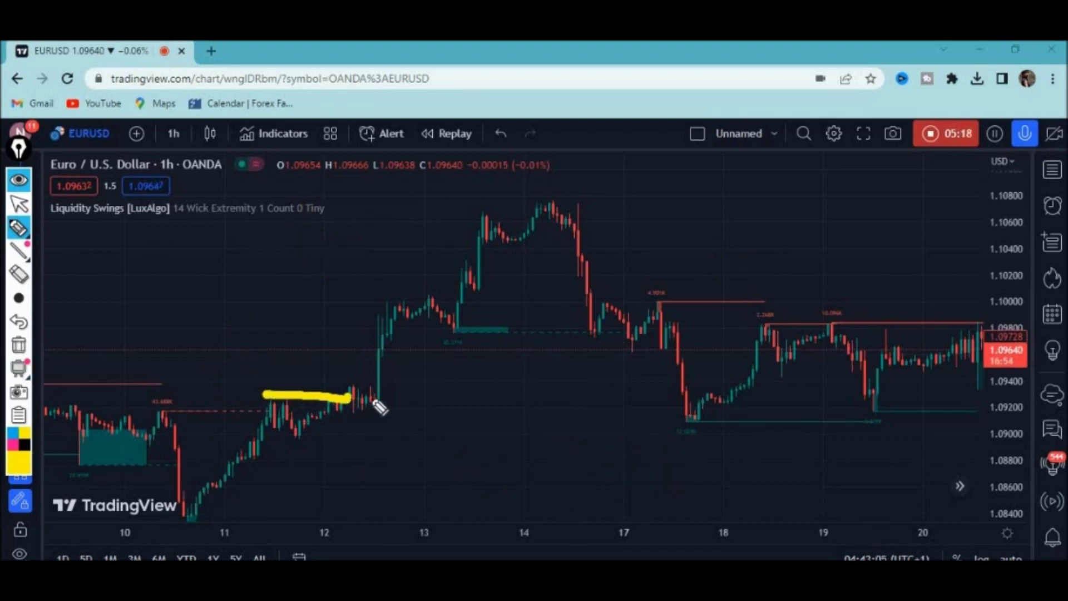
mouse_move(461, 357)
left_mouse_down()
mouse_move(410, 378)
mouse_move(412, 391)
left_mouse_up()
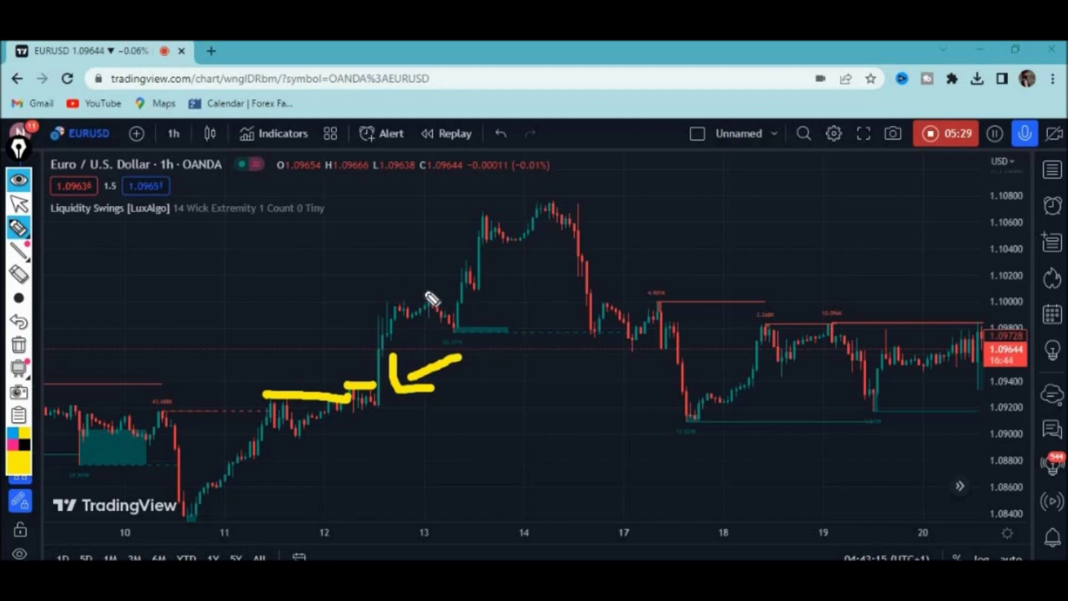
left_click_drag(385, 295, 464, 295)
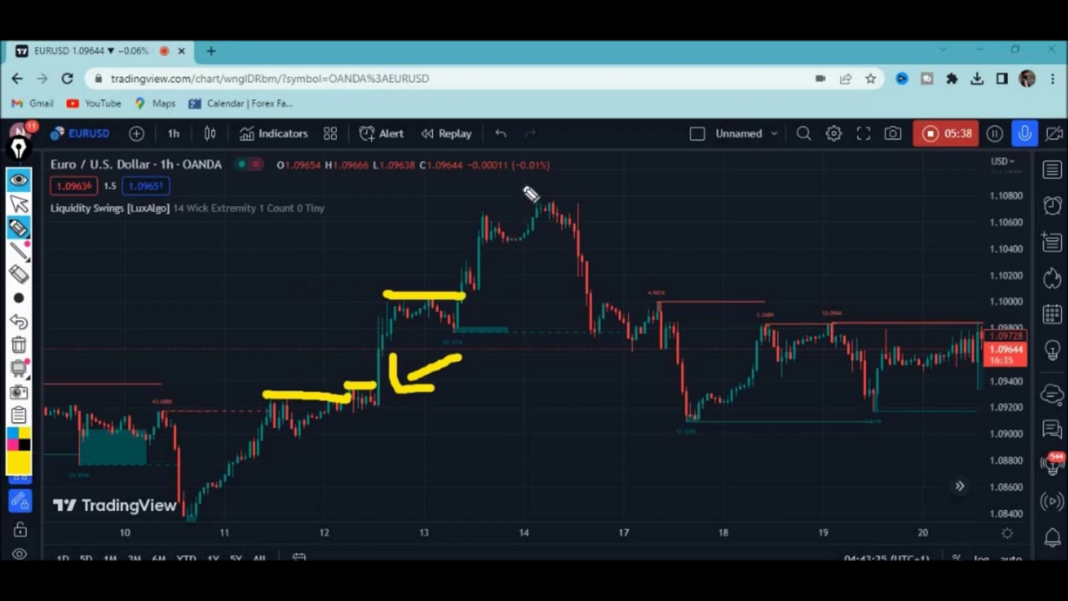
left_click_drag(699, 217, 737, 244)
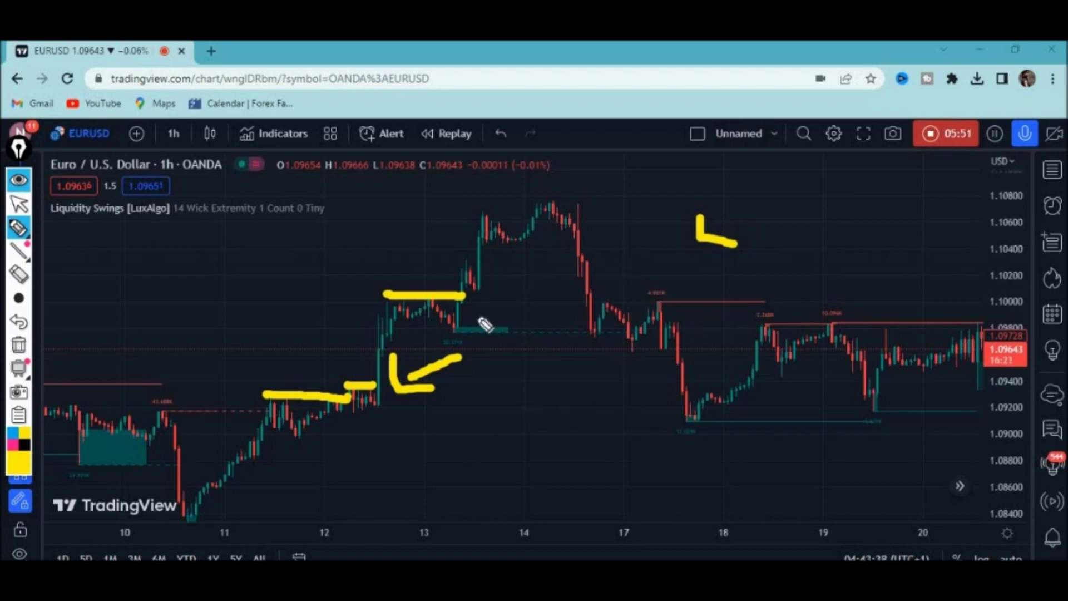
Mark the day 14 top, the level before the day 17 drop, and the day 17 low.
left_click_drag(539, 257, 549, 322)
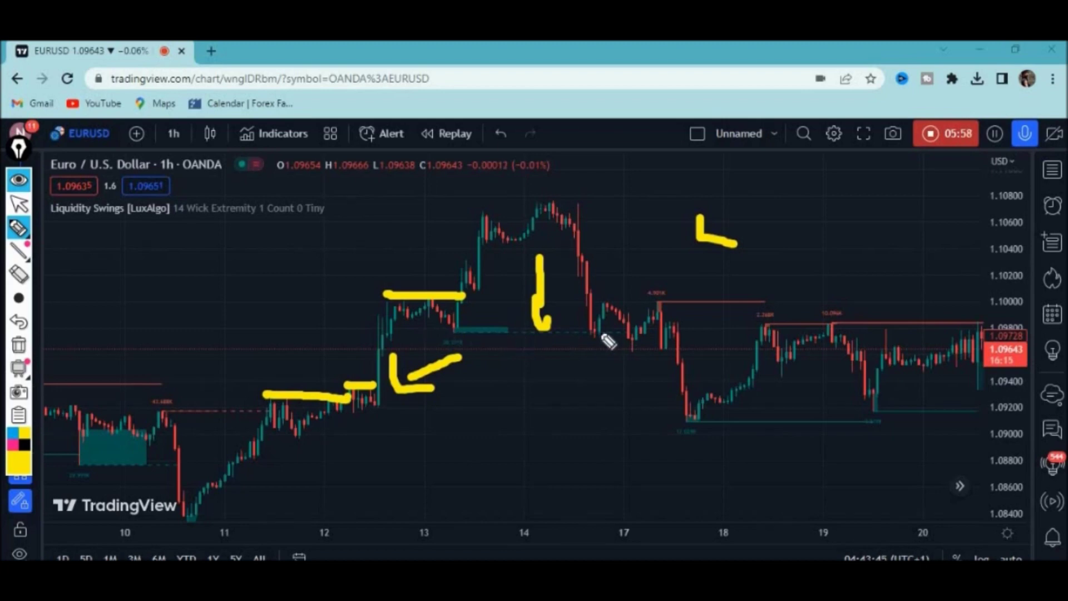
left_click_drag(569, 348, 680, 351)
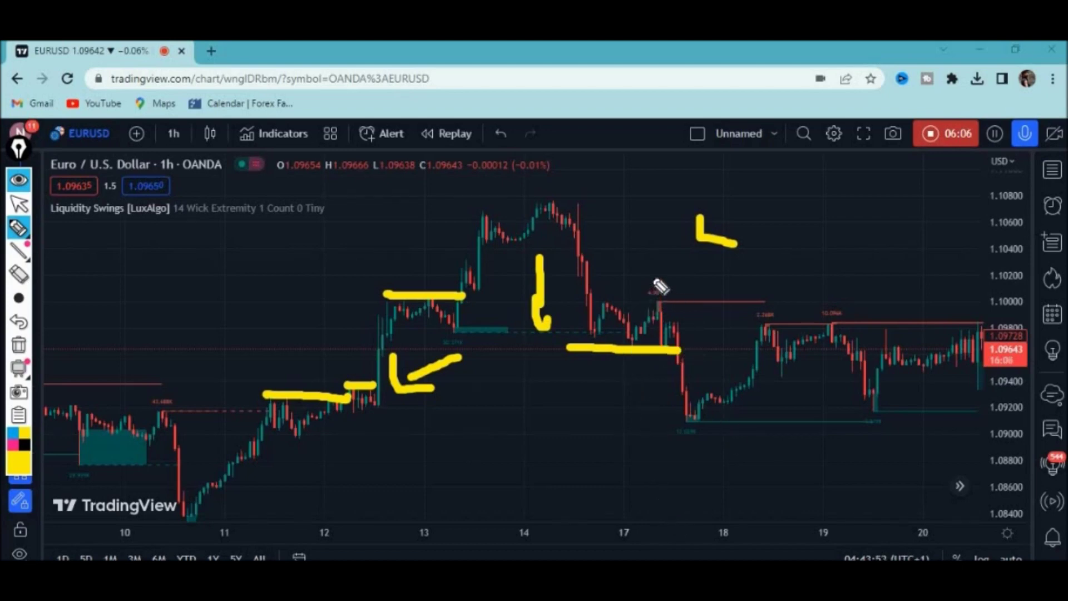
left_click_drag(651, 277, 667, 277)
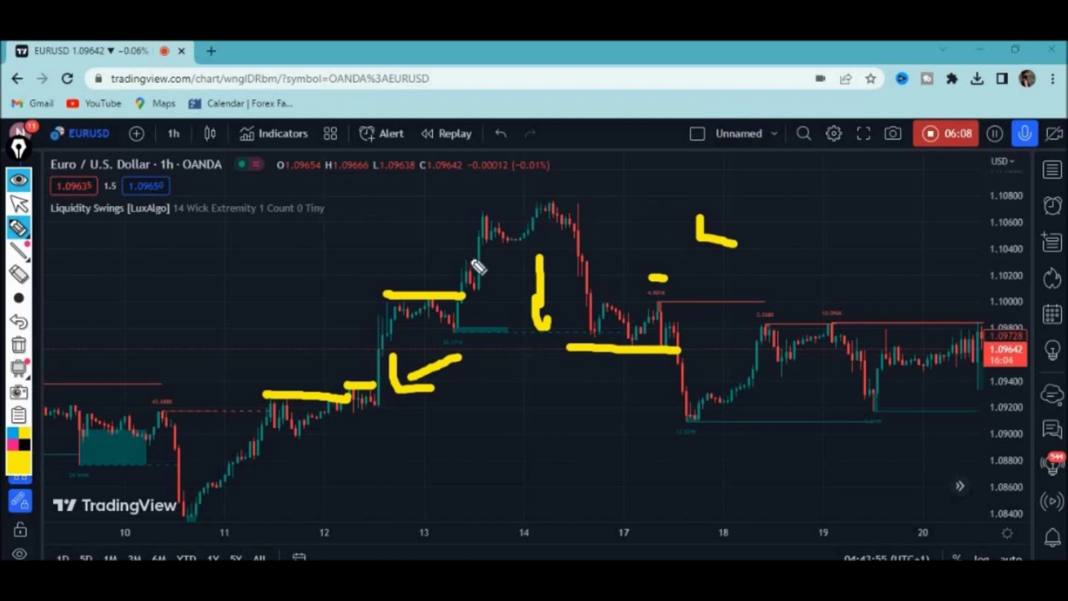
left_click_drag(589, 443, 600, 495)
left_click_drag(598, 445, 635, 442)
left_click_drag(642, 383, 652, 448)
Sketch strokes under the day 19 lows, clear all drawings, and show the timeframe list.
mouse_move(763, 468)
left_mouse_down()
mouse_move(767, 503)
mouse_move(848, 532)
left_mouse_up()
left_click_drag(868, 496, 892, 421)
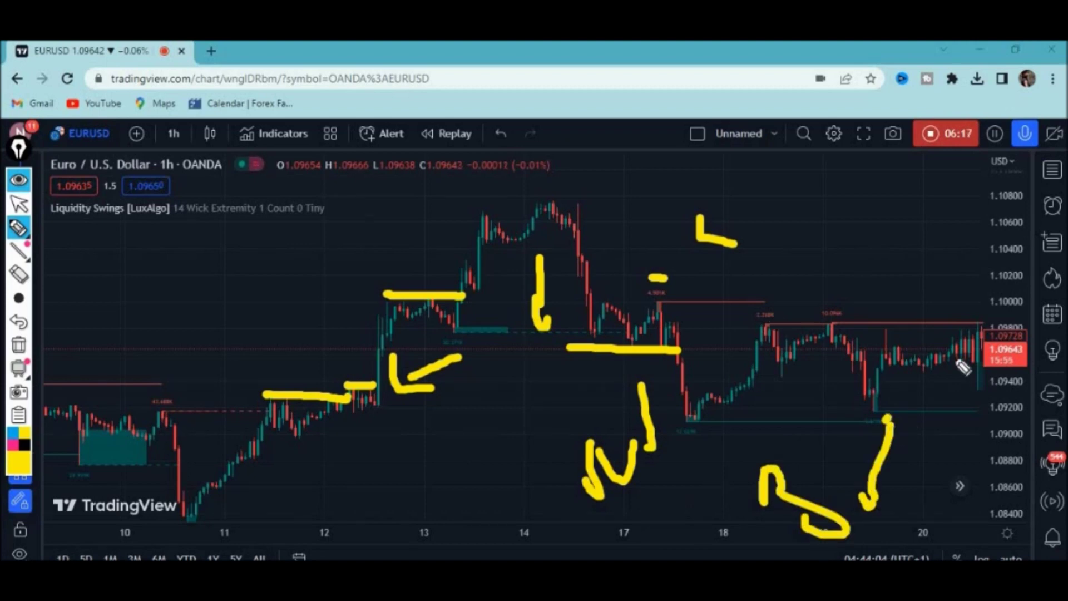
left_click(19, 345)
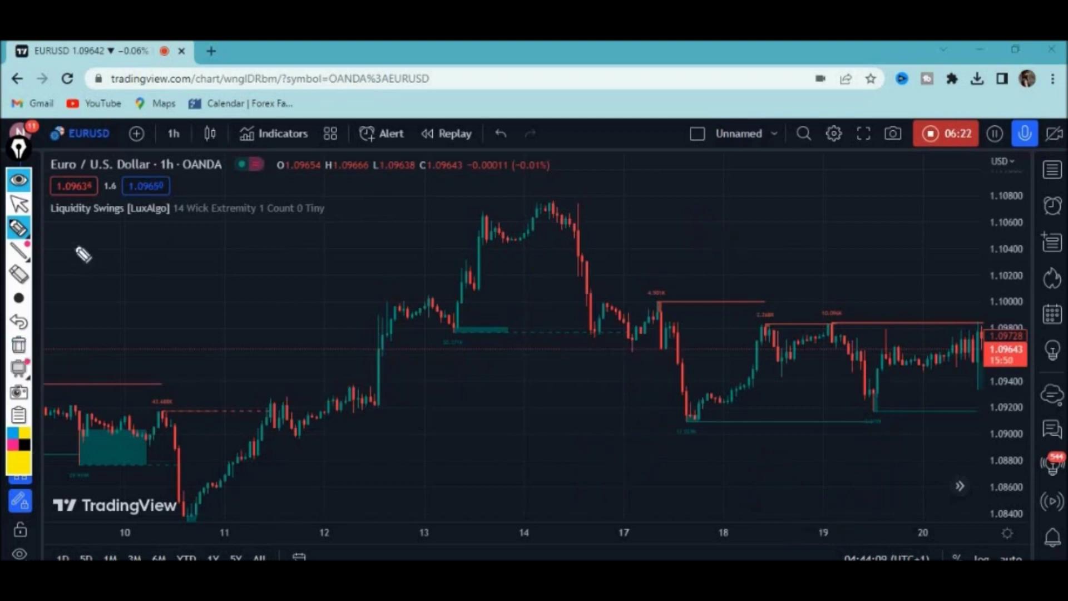
left_click(19, 203)
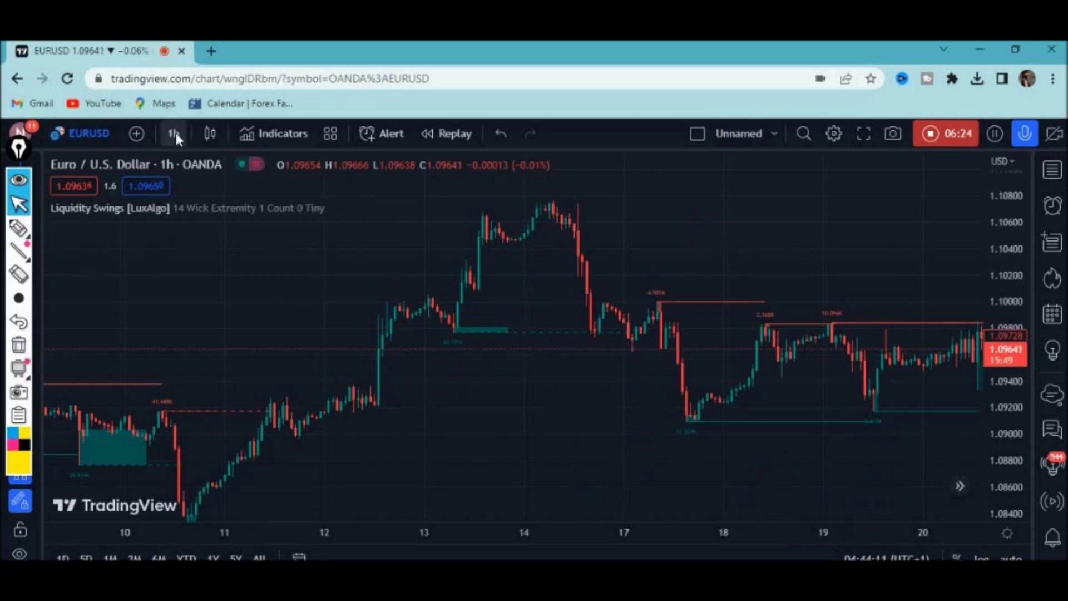
left_click(175, 135)
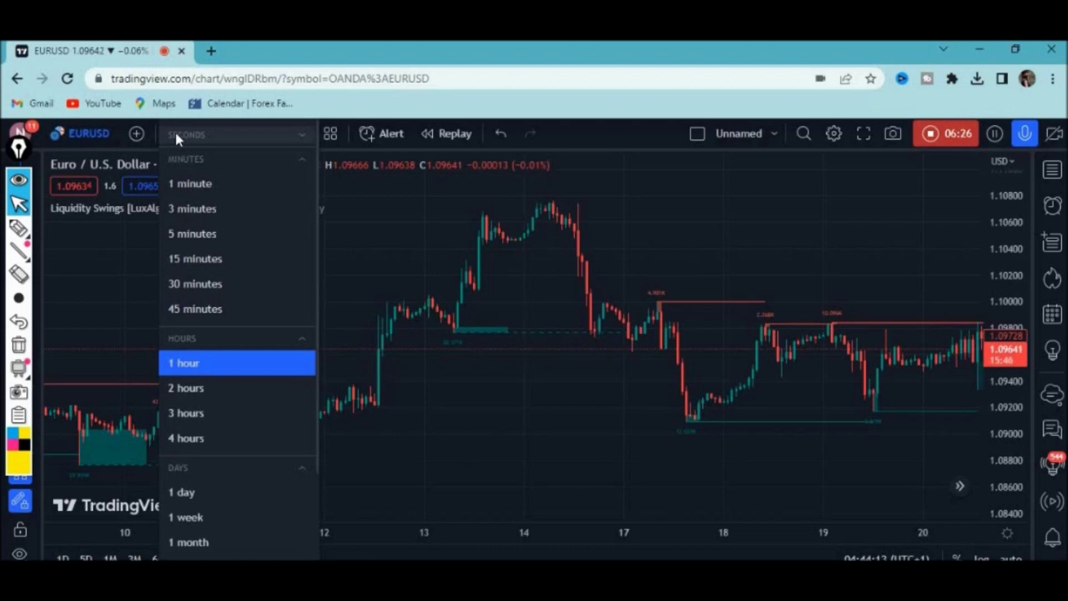
Switch to 5-minute candles, stretch the price scale, and draw yellow zigzags at the upper right.
left_click(192, 234)
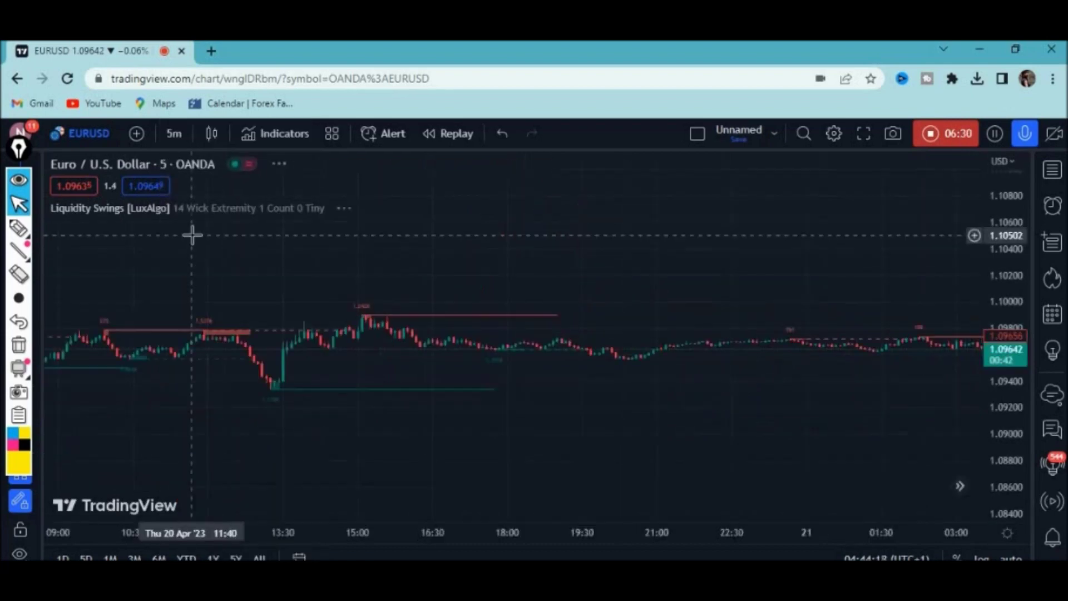
left_click_drag(1007, 472, 1002, 229)
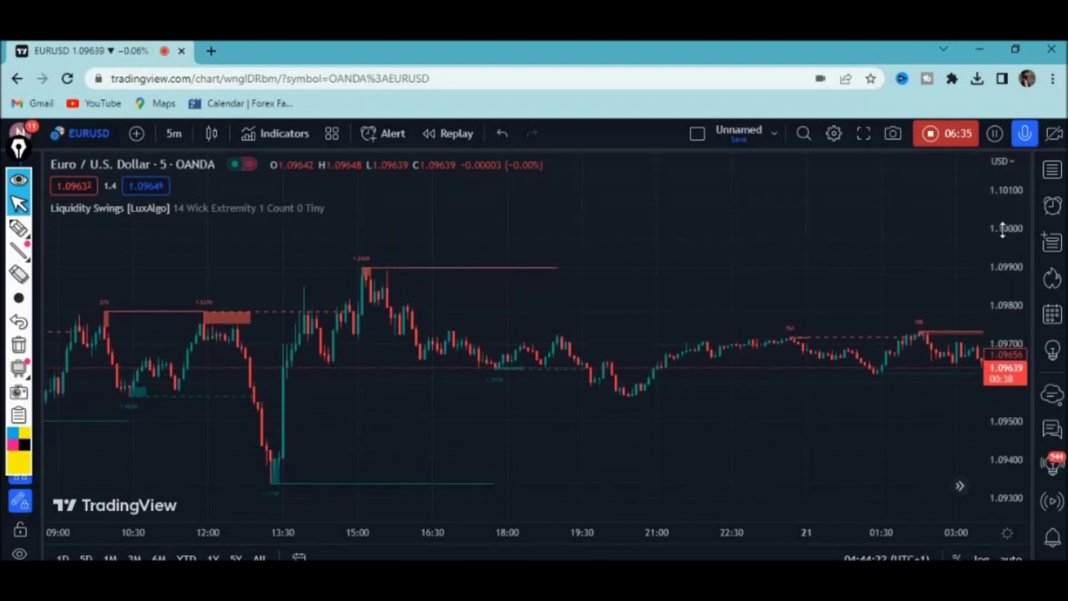
left_click_drag(1015, 411, 1007, 345)
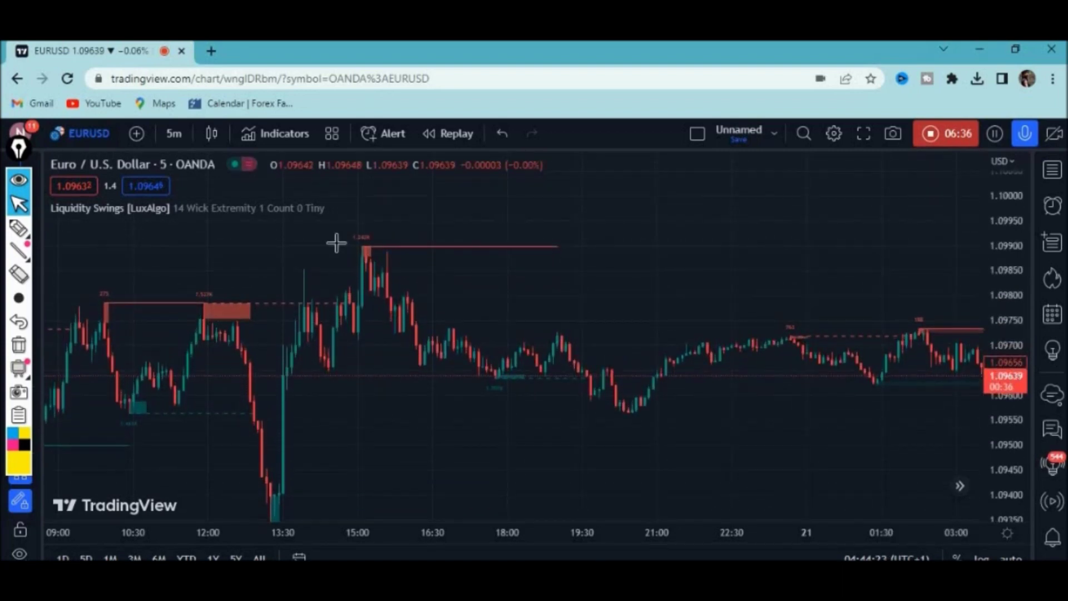
left_click(18, 228)
mouse_move(613, 288)
left_mouse_down()
mouse_move(851, 177)
mouse_move(926, 197)
mouse_move(952, 222)
mouse_move(944, 256)
mouse_move(988, 253)
mouse_move(995, 301)
mouse_move(1013, 298)
mouse_move(1004, 356)
left_mouse_up()
Draw a lower zigzag with lines along its base and peaks, then pan toward later candles.
mouse_move(677, 499)
left_mouse_down()
mouse_move(717, 457)
mouse_move(753, 472)
mouse_move(771, 504)
mouse_move(791, 432)
mouse_move(851, 492)
mouse_move(875, 423)
mouse_move(901, 503)
left_mouse_up()
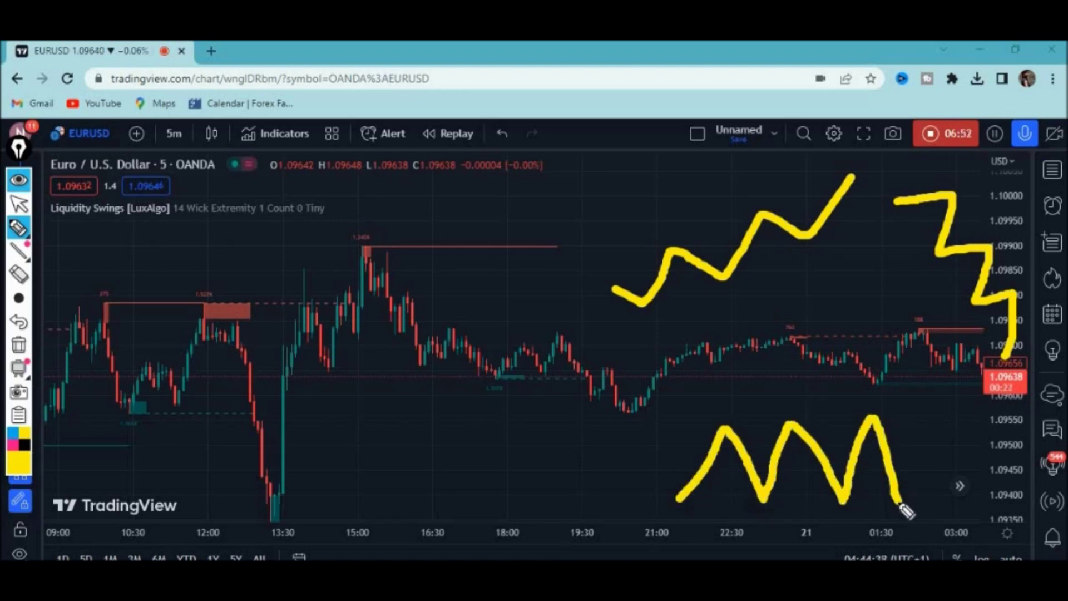
left_click_drag(675, 503, 911, 502)
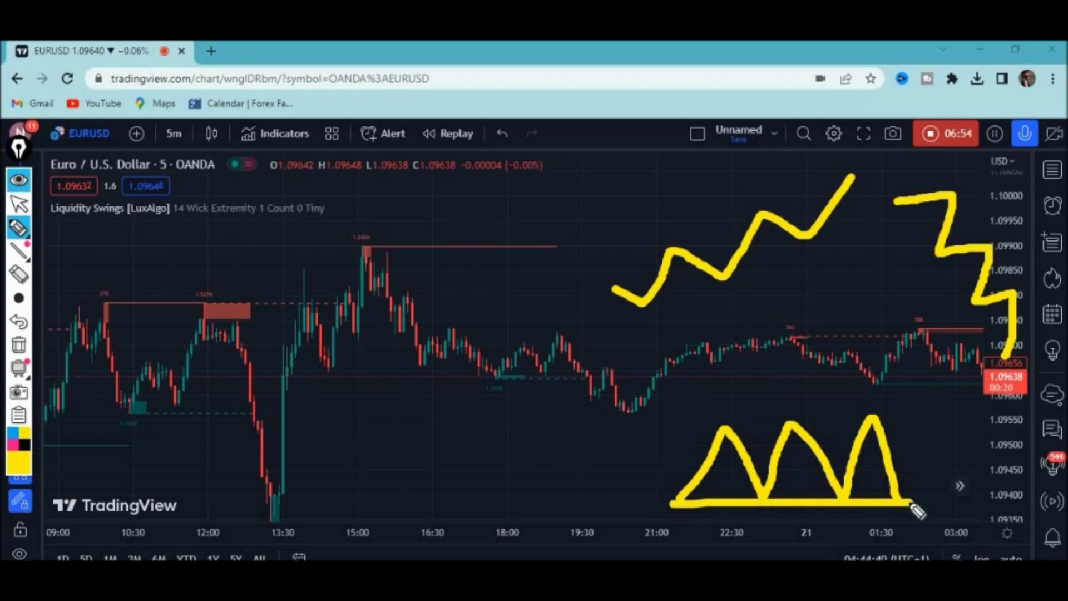
left_click_drag(731, 424, 890, 418)
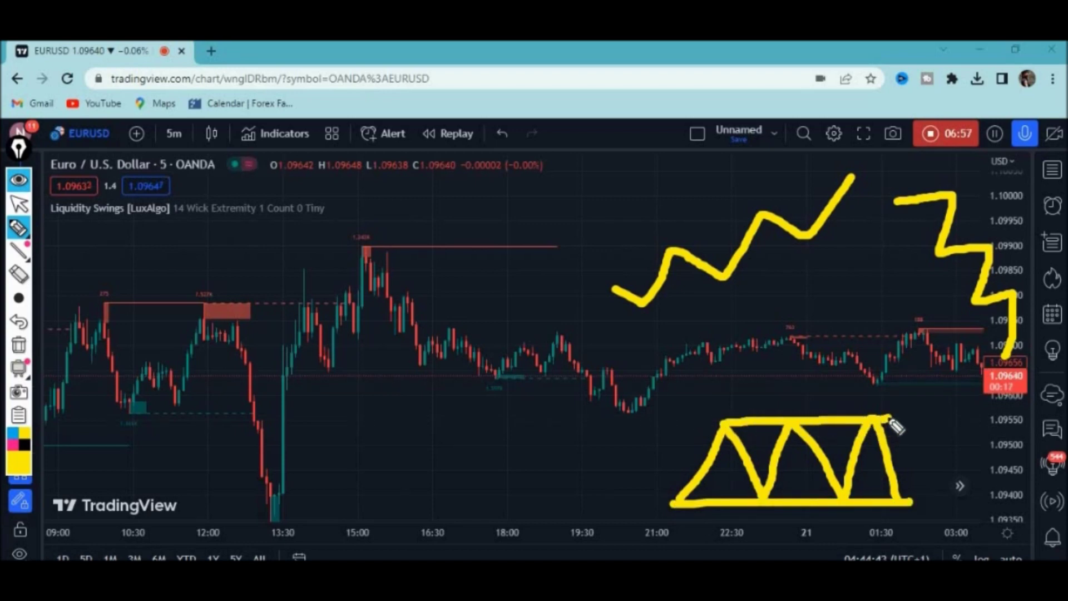
left_click(19, 204)
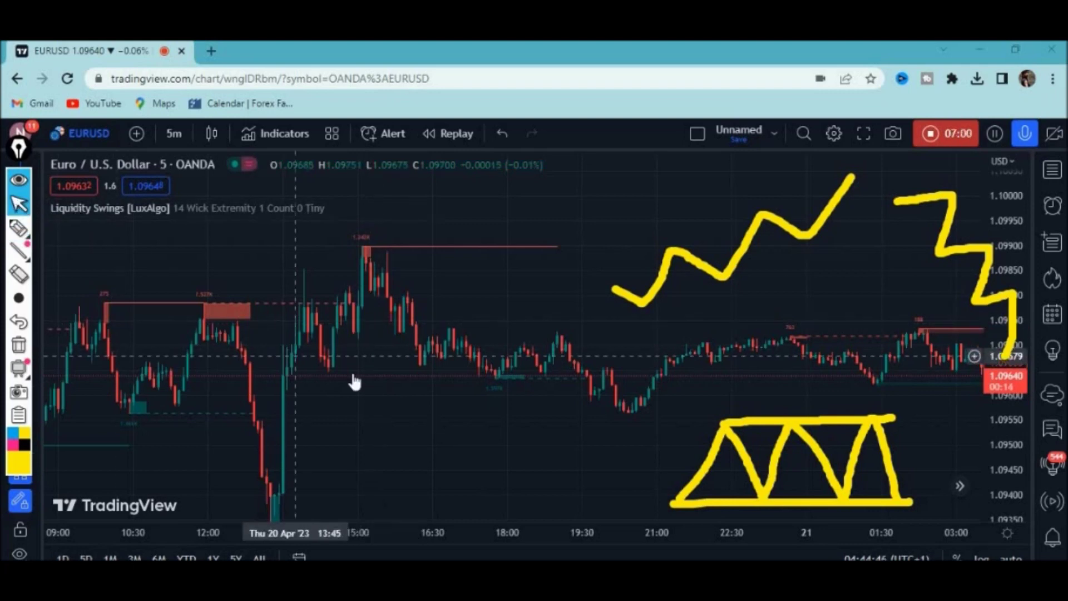
left_click_drag(344, 389, 228, 369)
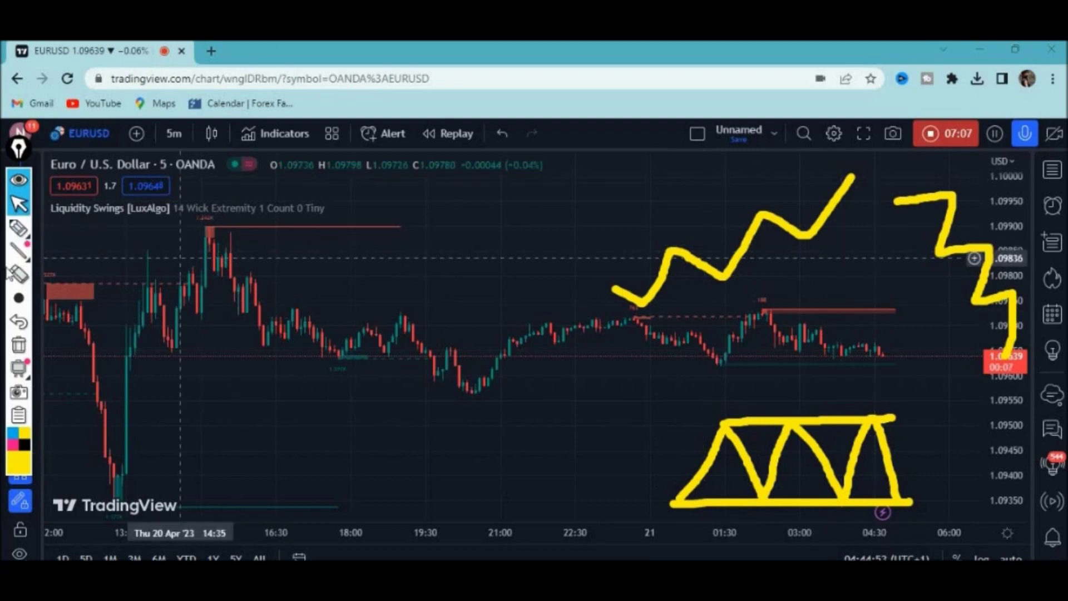
Write yellow L, B, L letters on the right and arrow and underline the recent swing high.
left_click(43, 228)
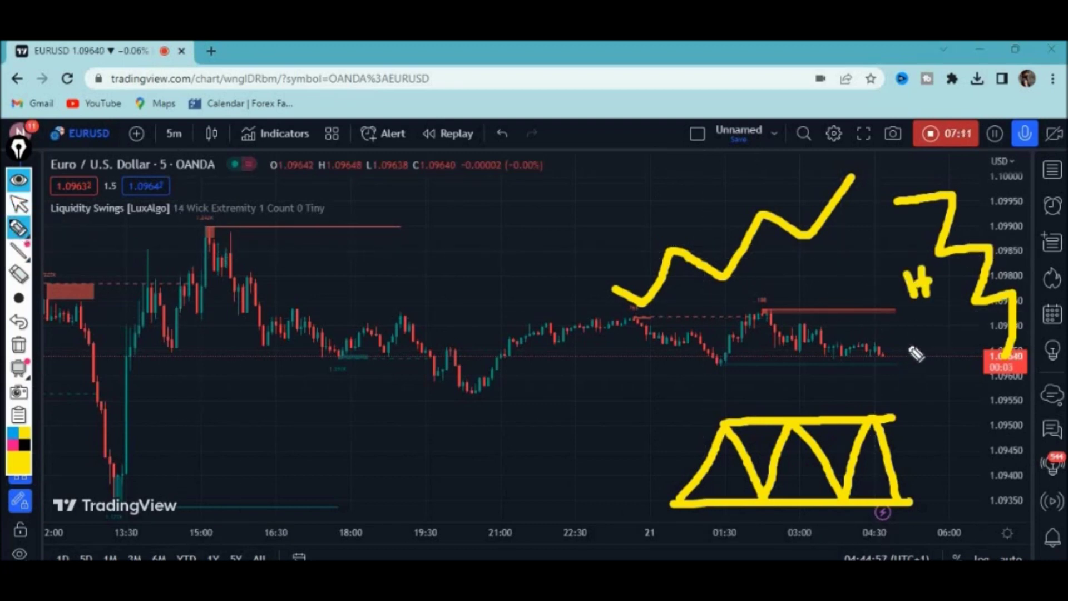
left_click_drag(907, 343, 929, 378)
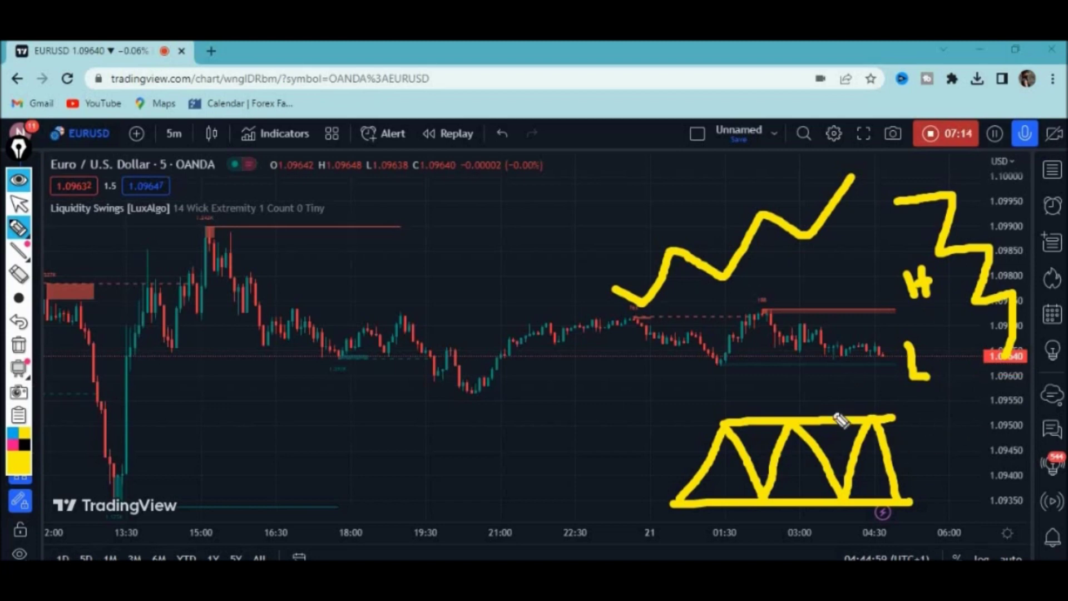
mouse_move(915, 392)
left_mouse_down()
mouse_move(936, 410)
mouse_move(934, 428)
left_mouse_up()
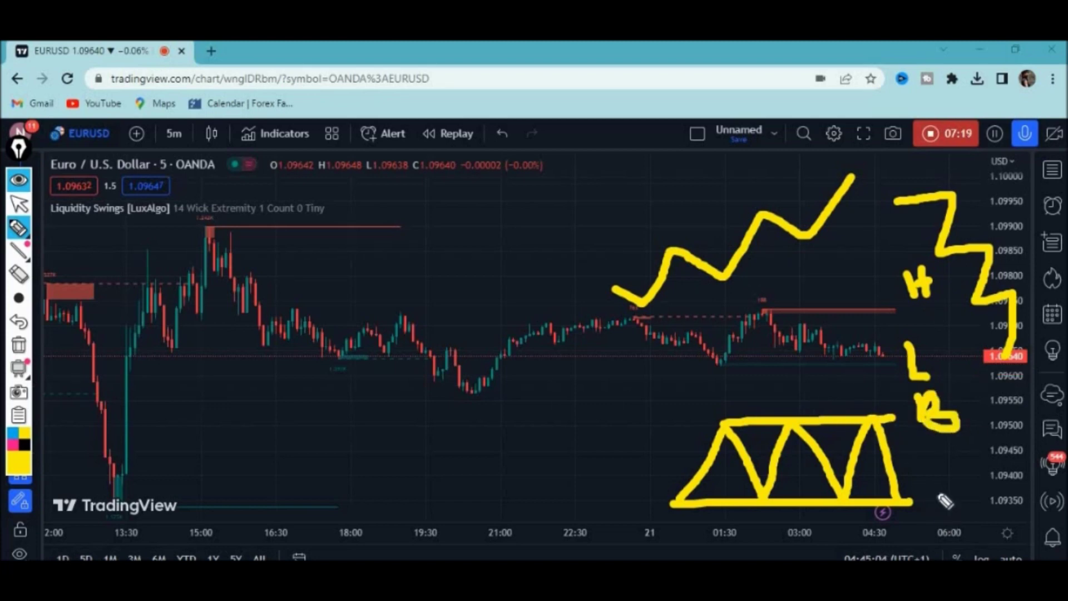
left_click_drag(935, 480, 954, 514)
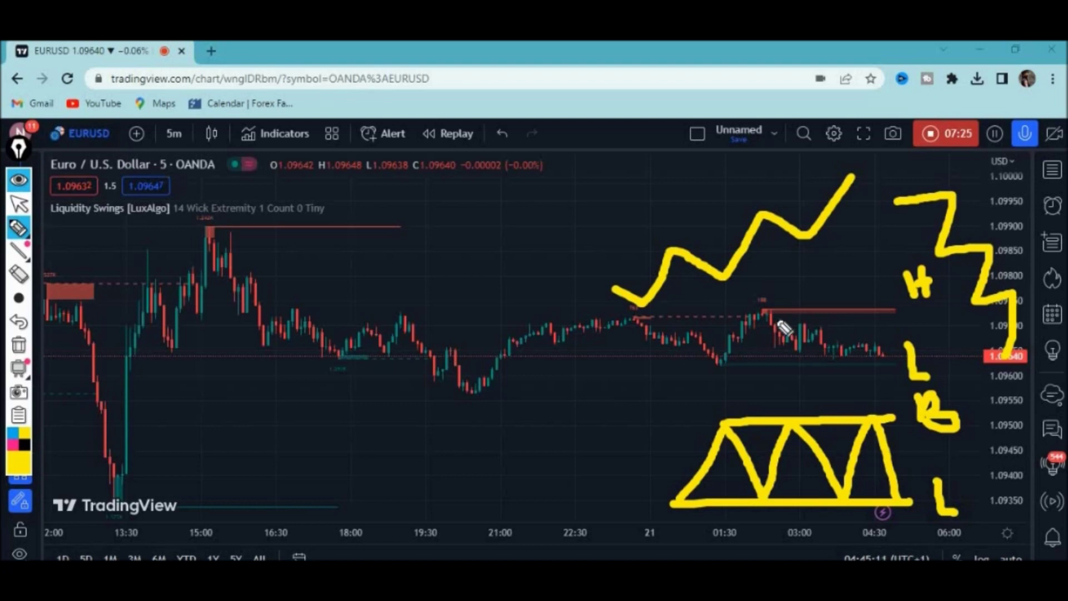
mouse_move(815, 257)
left_mouse_down()
mouse_move(825, 289)
mouse_move(850, 302)
left_mouse_up()
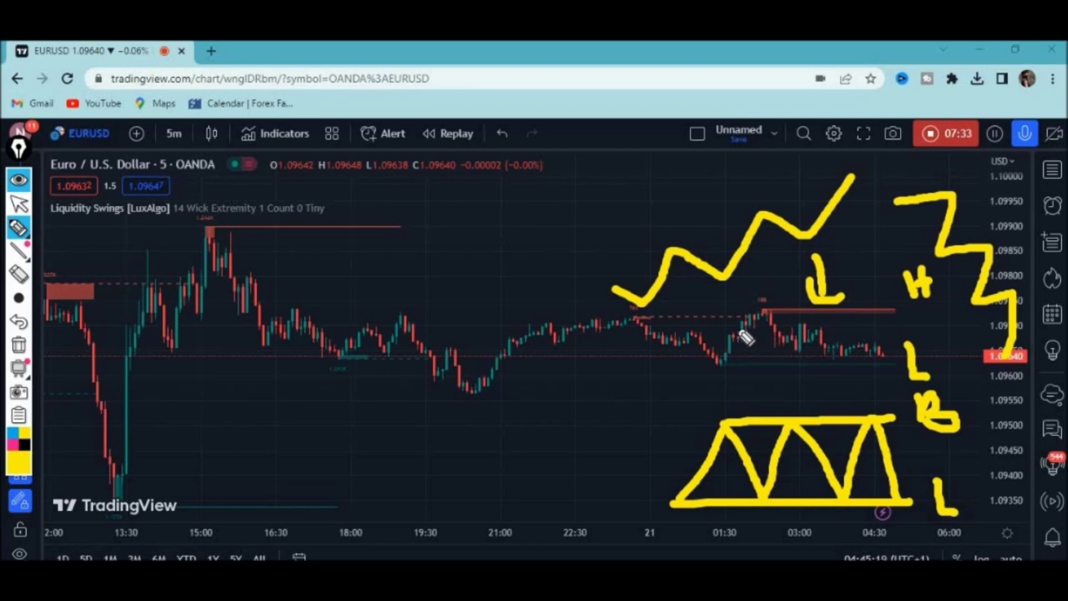
left_click_drag(750, 337, 825, 332)
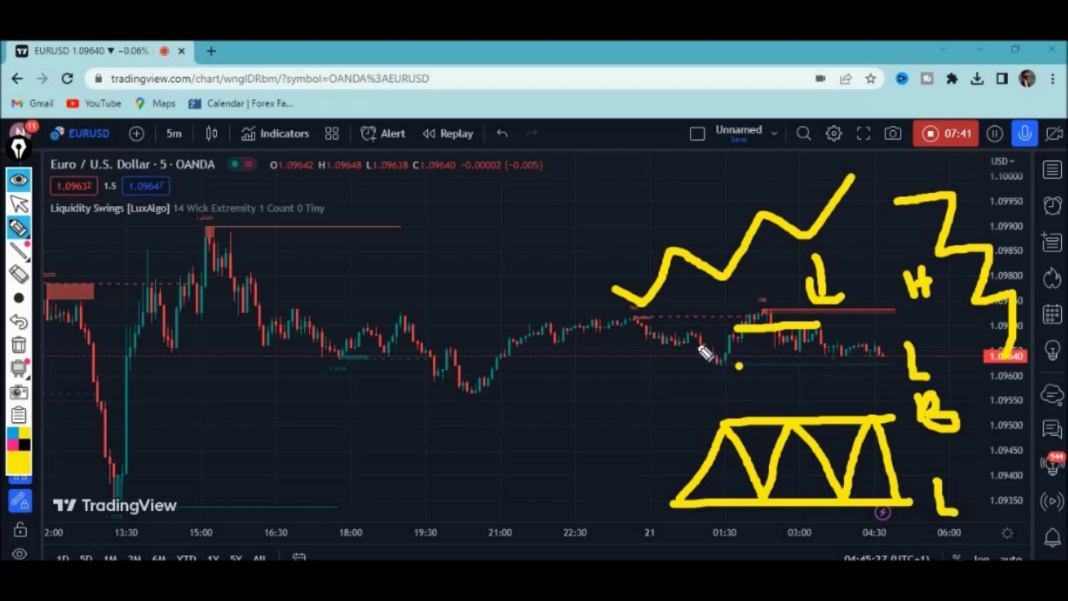
Add yellow dashes, traced legs, a peak mark and a level line to the upper zigzag.
left_click_drag(675, 326, 696, 333)
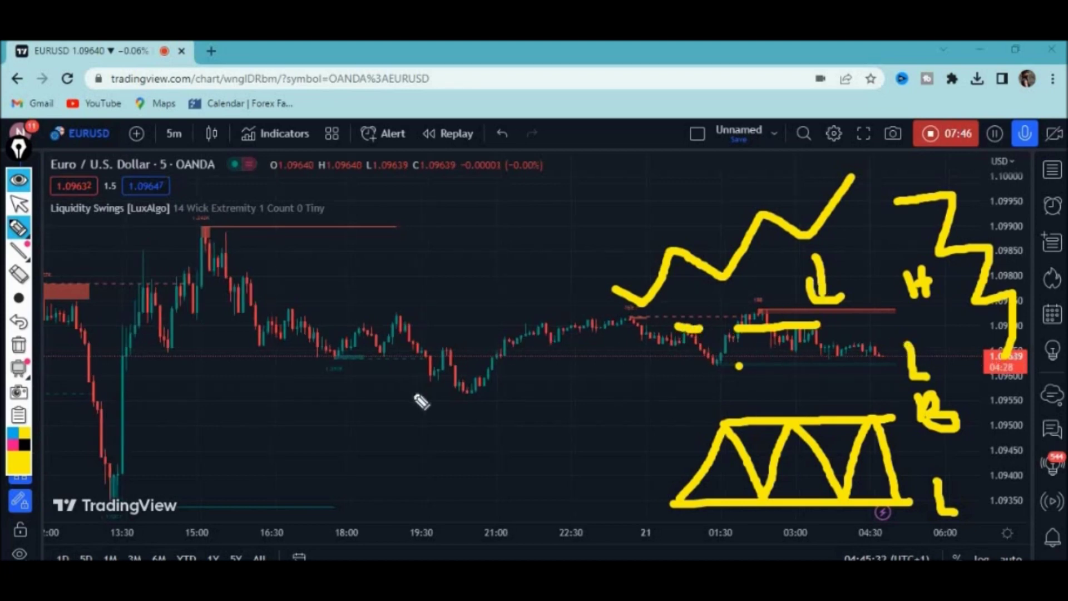
left_click_drag(729, 285, 744, 296)
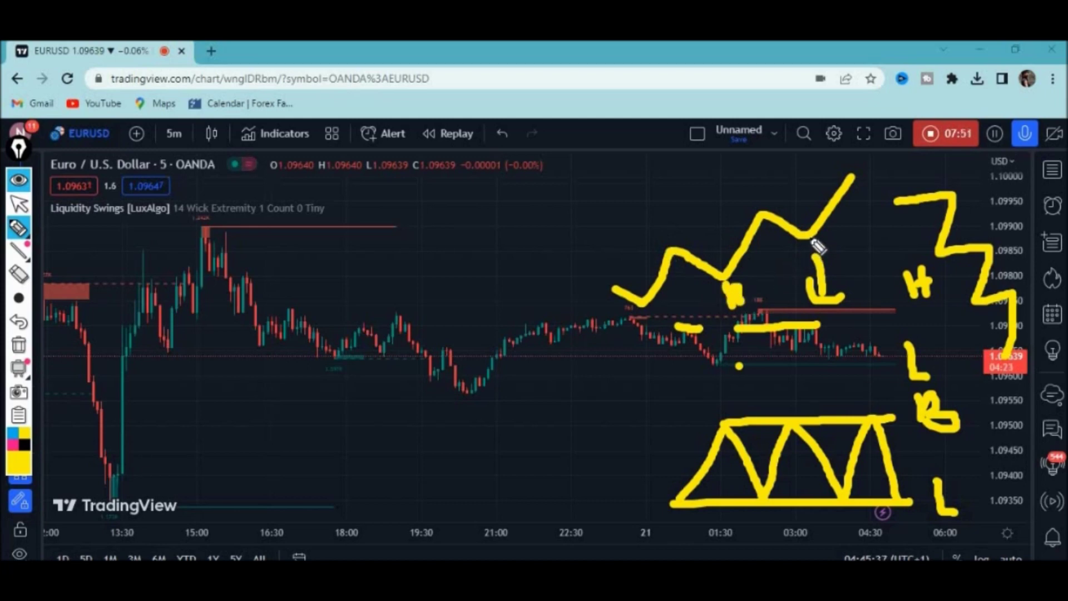
left_click_drag(641, 302, 676, 335)
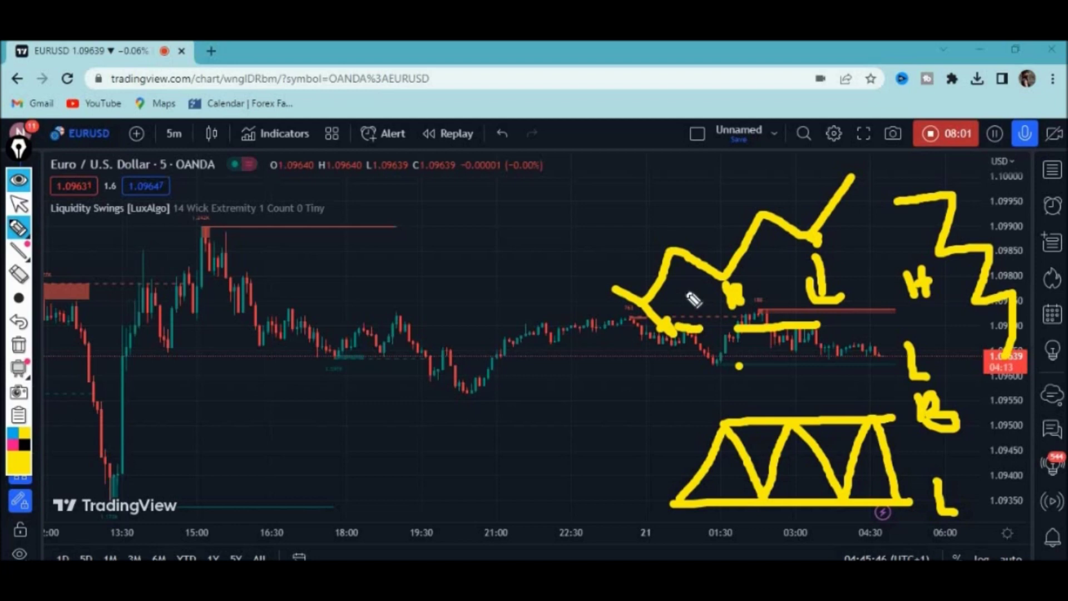
left_click_drag(675, 222, 680, 248)
left_click_drag(755, 206, 776, 203)
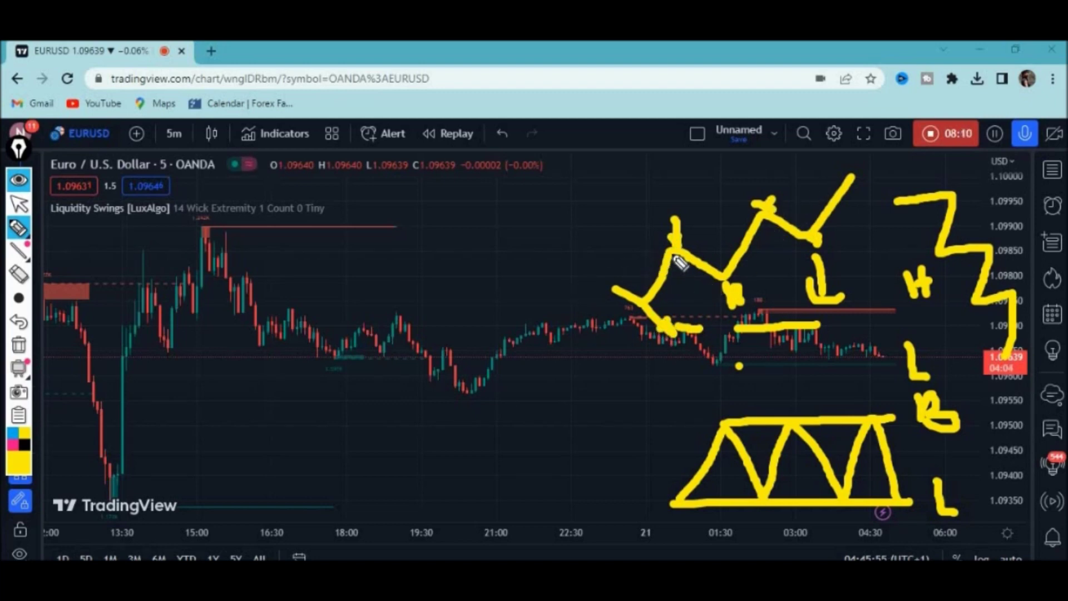
left_click_drag(675, 257, 748, 256)
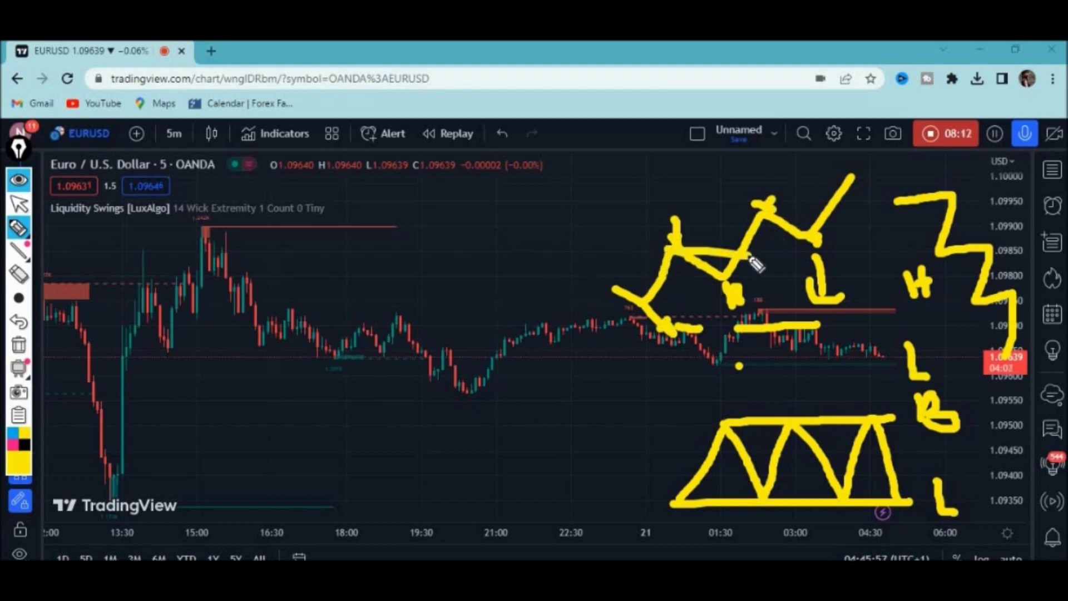
Extend lines across the swing high, add crossing bars and an arrow by the Z, and a hook.
left_click_drag(767, 210, 845, 213)
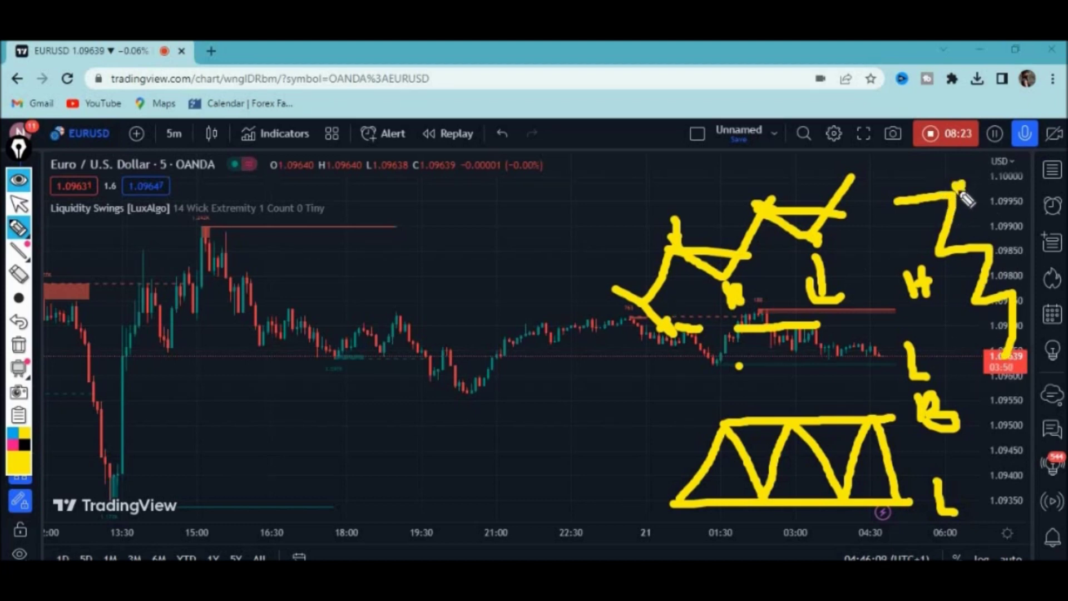
mouse_move(999, 246)
left_mouse_down()
mouse_move(1029, 281)
mouse_move(1023, 292)
left_mouse_up()
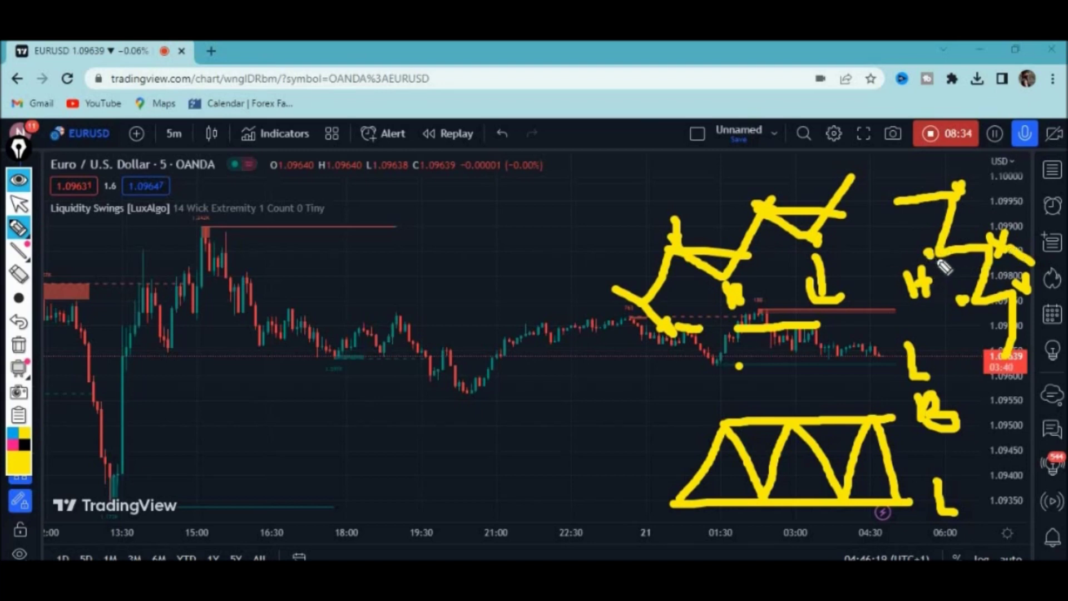
left_click_drag(929, 256, 993, 254)
left_click_drag(959, 302, 1004, 301)
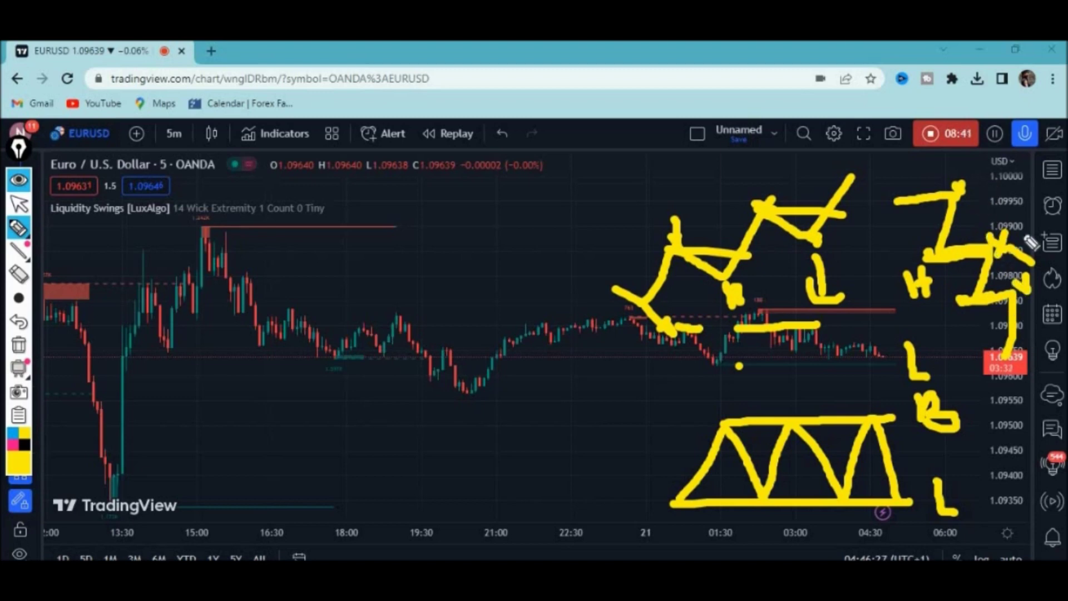
mouse_move(1015, 157)
left_mouse_down()
mouse_move(1018, 205)
mouse_move(996, 203)
left_mouse_up()
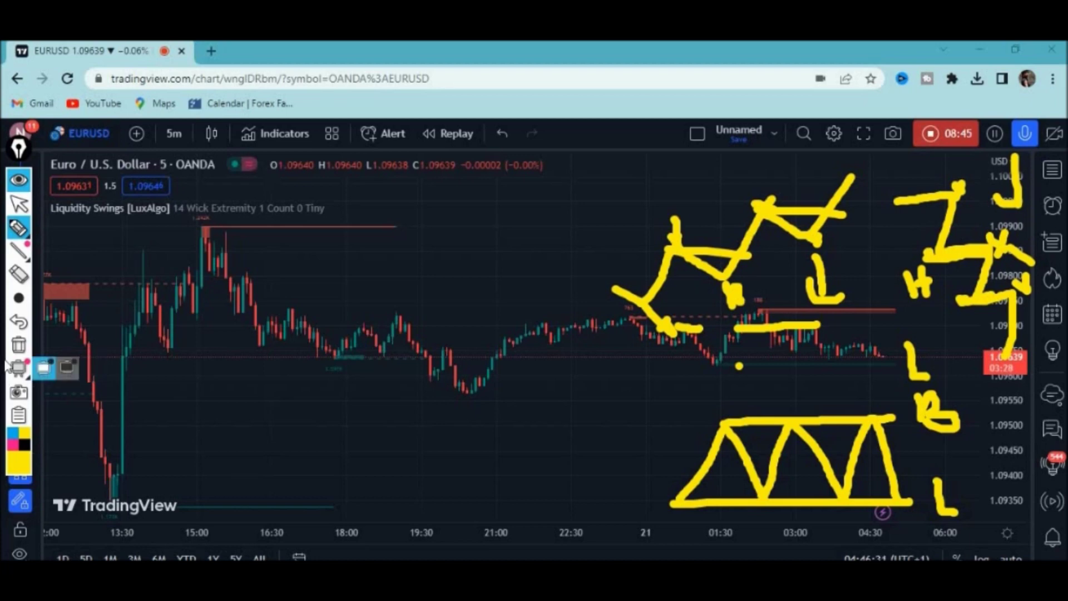
Clear the drawings, sketch marks near the 19:30 dip, then draw a rising stroke on the 1h chart.
left_click(19, 344)
left_click_drag(333, 221, 335, 232)
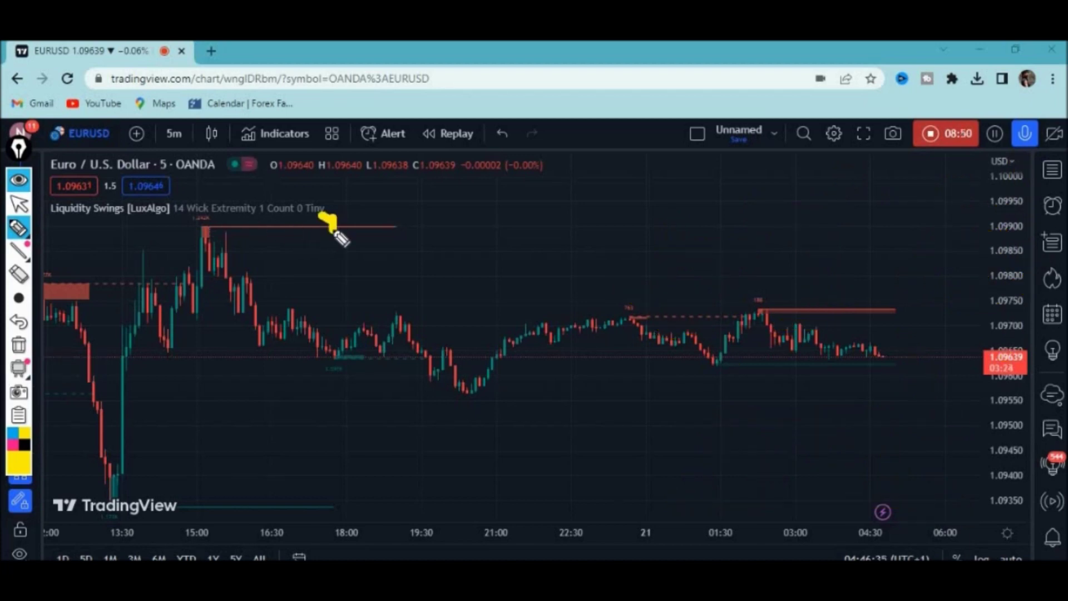
left_click_drag(420, 333, 436, 341)
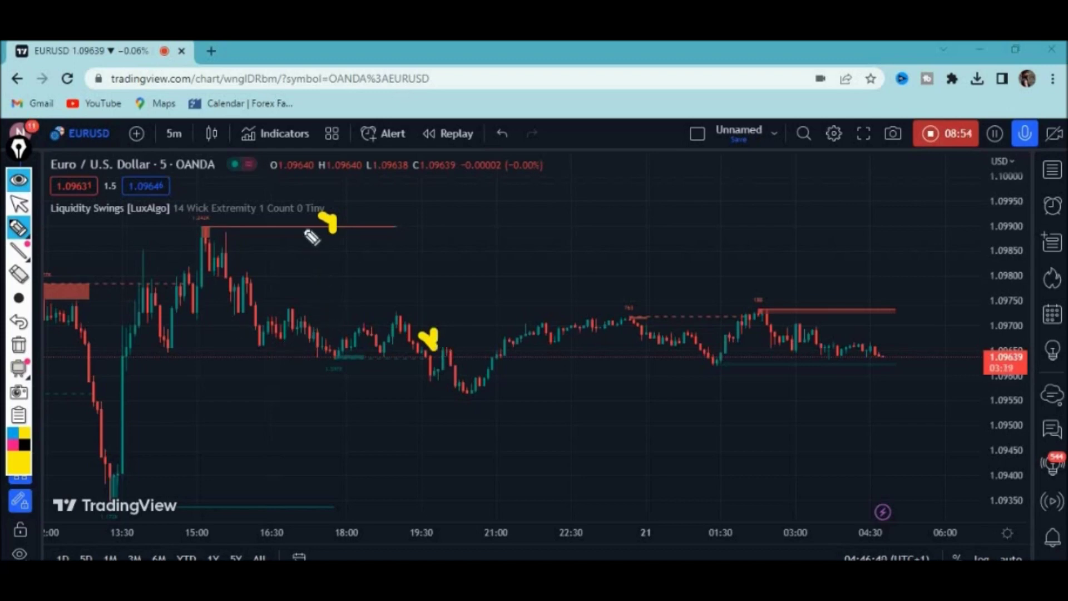
mouse_move(322, 265)
left_mouse_down()
mouse_move(356, 266)
mouse_move(396, 300)
mouse_move(436, 301)
mouse_move(444, 328)
mouse_move(473, 332)
left_mouse_up()
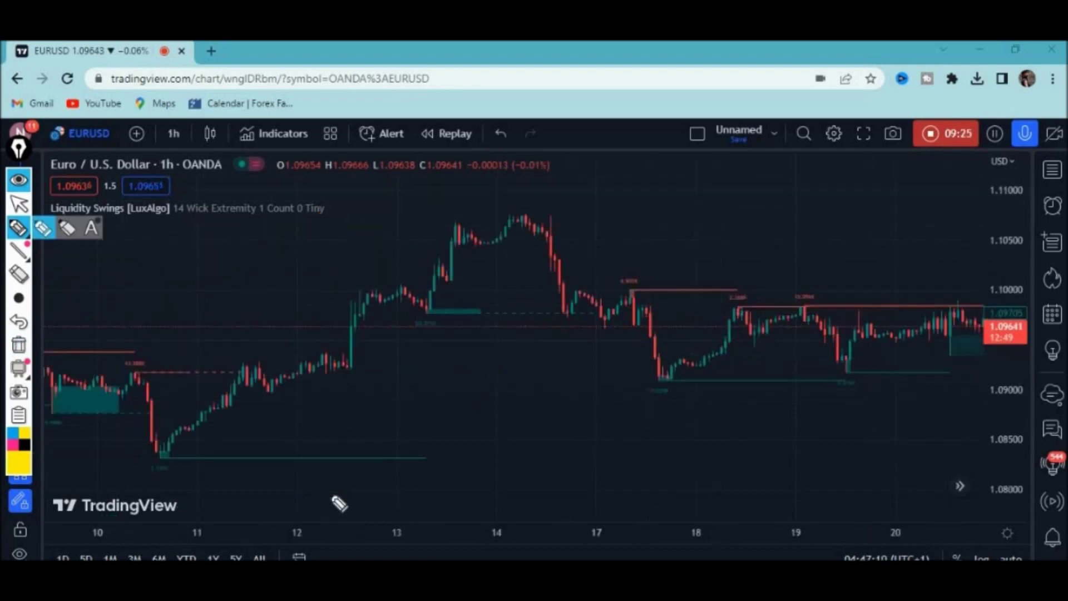
mouse_move(336, 488)
left_mouse_down()
mouse_move(367, 442)
mouse_move(466, 419)
mouse_move(536, 361)
left_mouse_up()
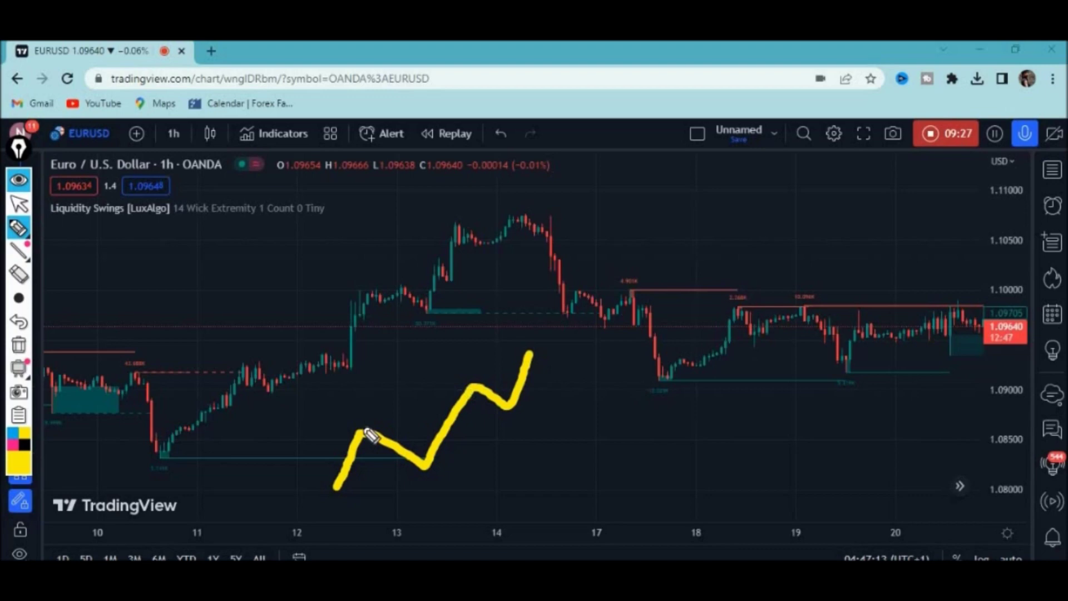
Dot the zigzag turning points and 11th low, draw a horizontal line, an X and an upward arrow.
left_click(426, 469)
left_click(514, 408)
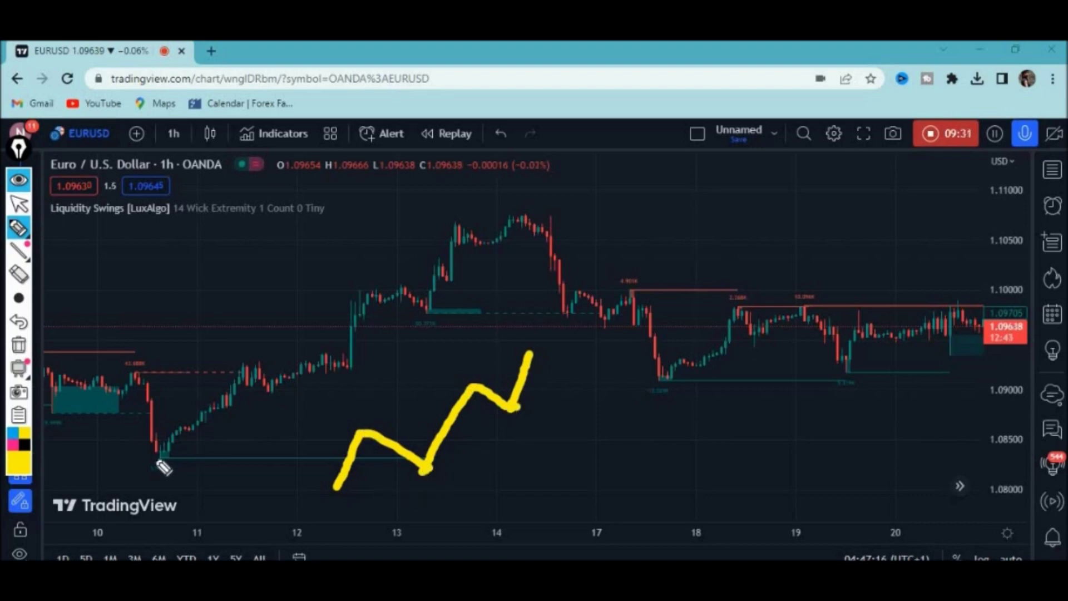
left_click(184, 457)
left_click(453, 338)
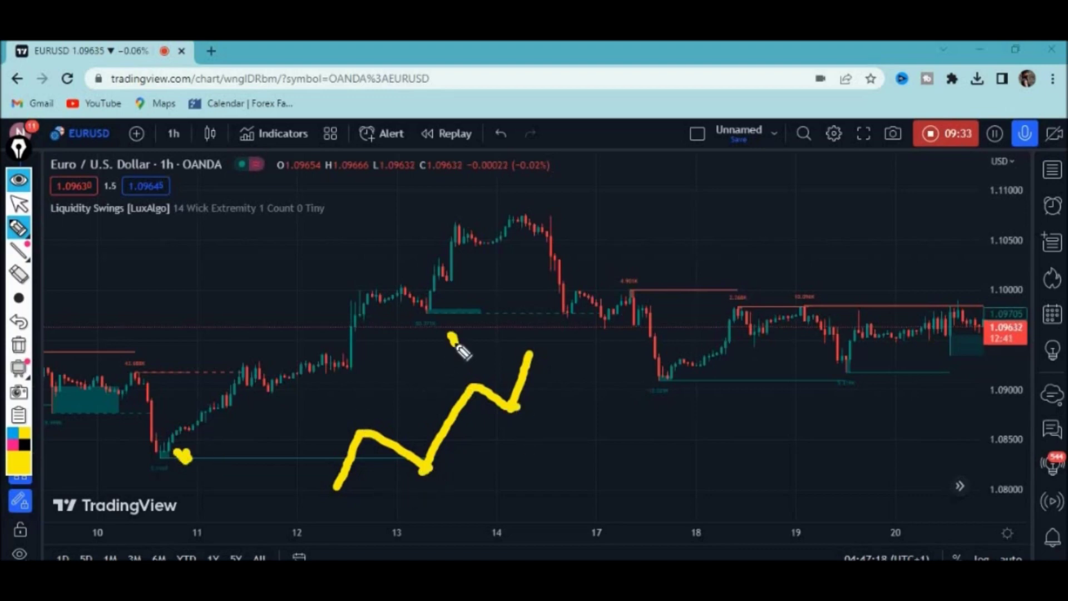
left_click_drag(348, 427, 478, 431)
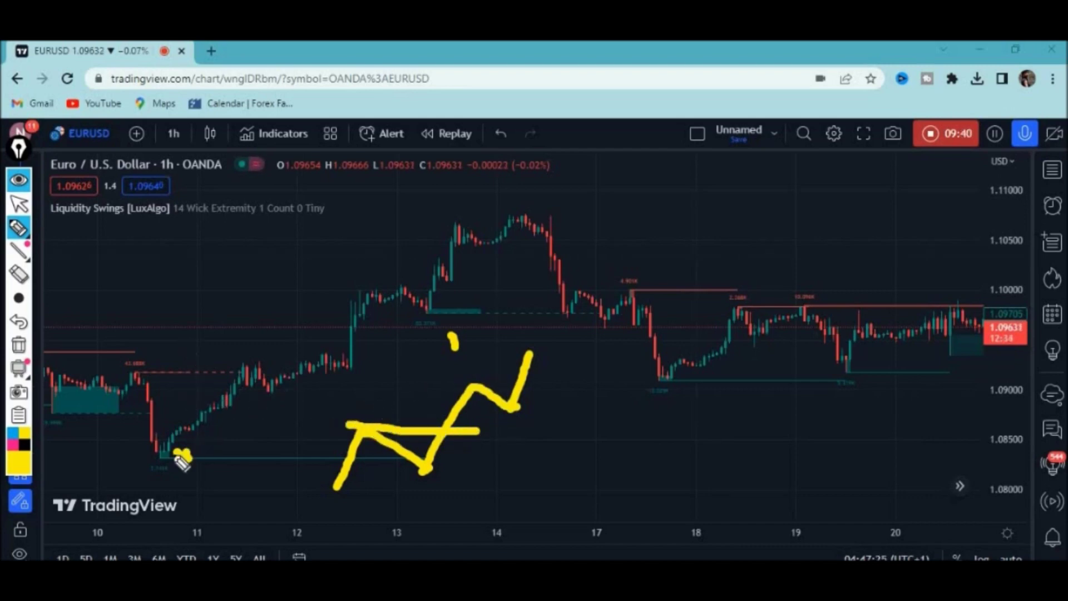
left_click_drag(197, 340, 219, 362)
left_click_drag(217, 339, 194, 362)
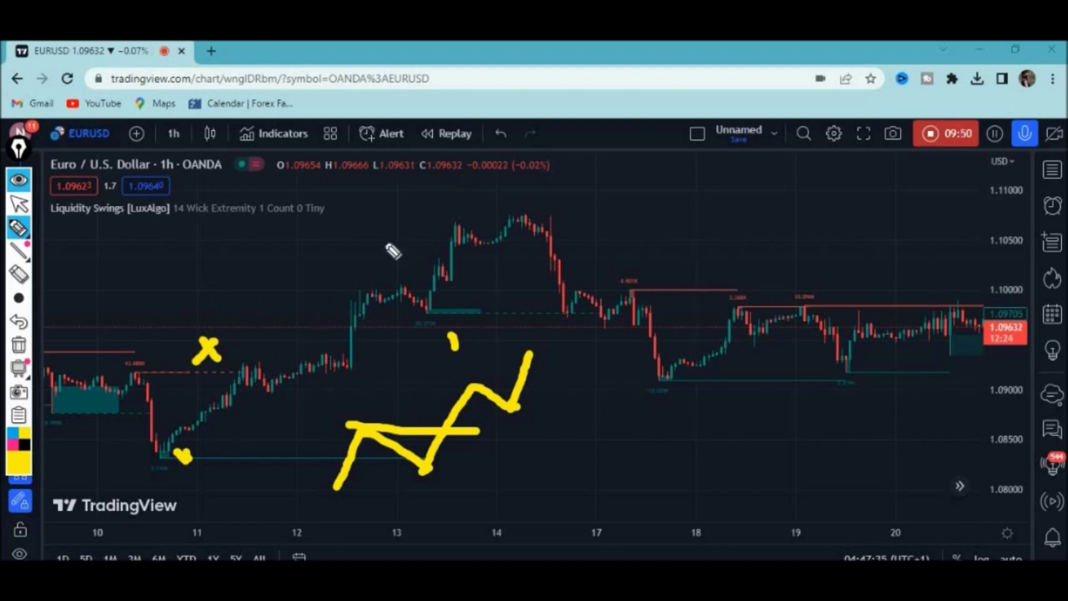
mouse_move(242, 318)
left_mouse_down()
mouse_move(352, 238)
mouse_move(359, 261)
left_mouse_up()
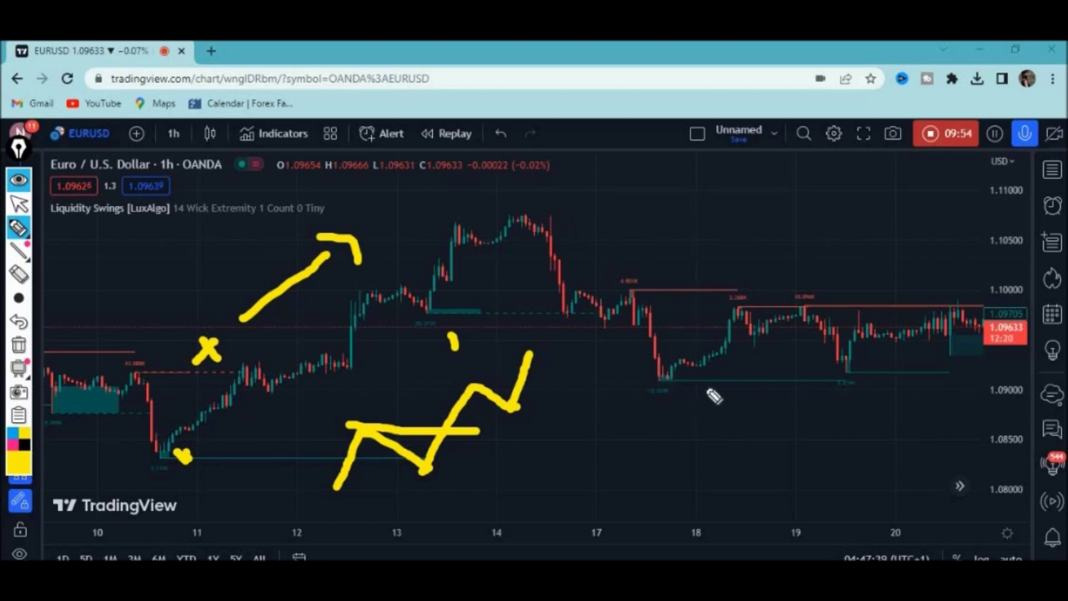
Write 1, T and 2 near the right edge, then erase all annotations and return to the cursor.
left_click_drag(920, 379, 920, 408)
left_click(934, 385)
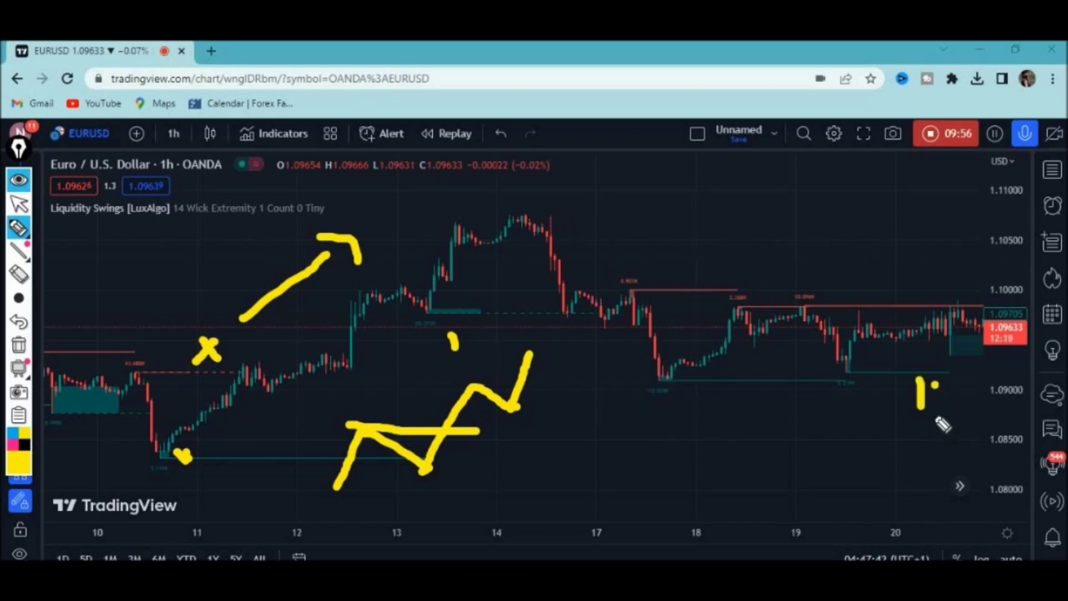
mouse_move(986, 369)
left_mouse_down()
mouse_move(1028, 364)
mouse_move(1009, 397)
left_mouse_up()
mouse_move(934, 430)
left_mouse_down()
mouse_move(940, 442)
mouse_move(923, 470)
mouse_move(941, 466)
left_mouse_up()
left_click(955, 460)
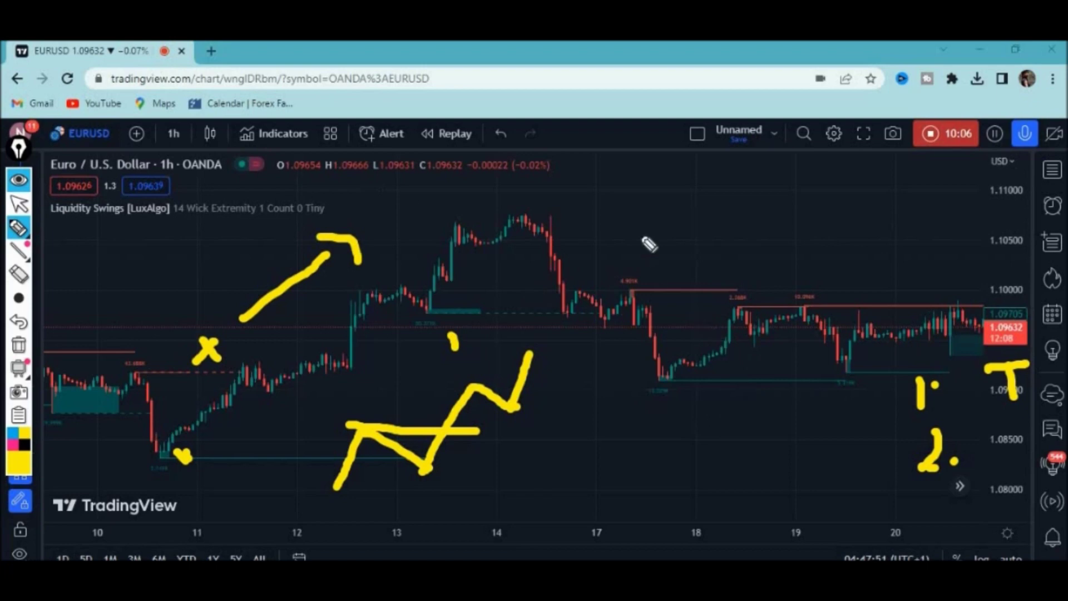
left_click(19, 350)
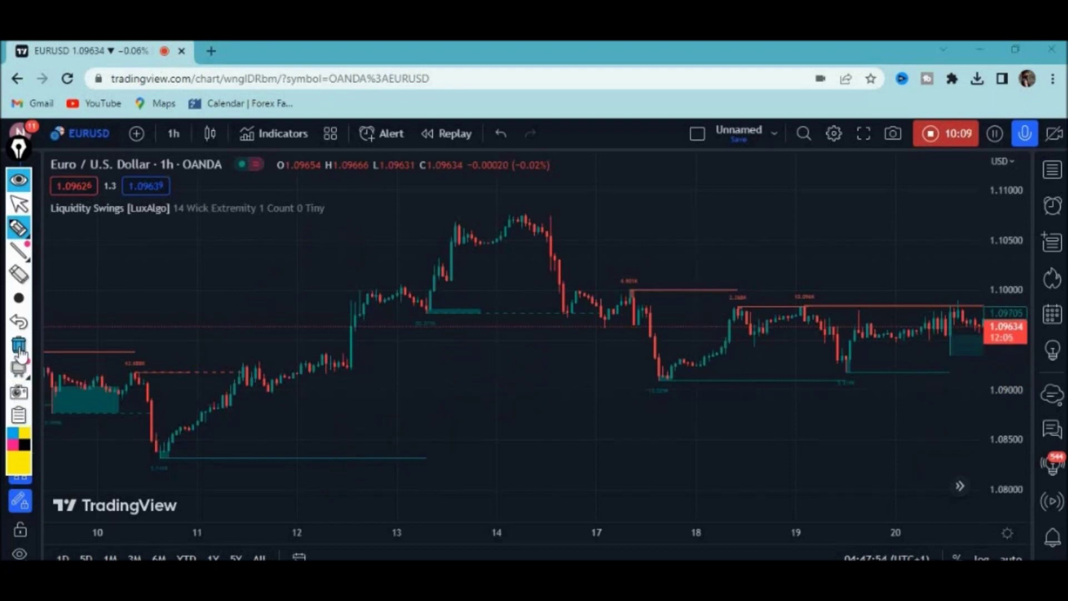
left_click(18, 204)
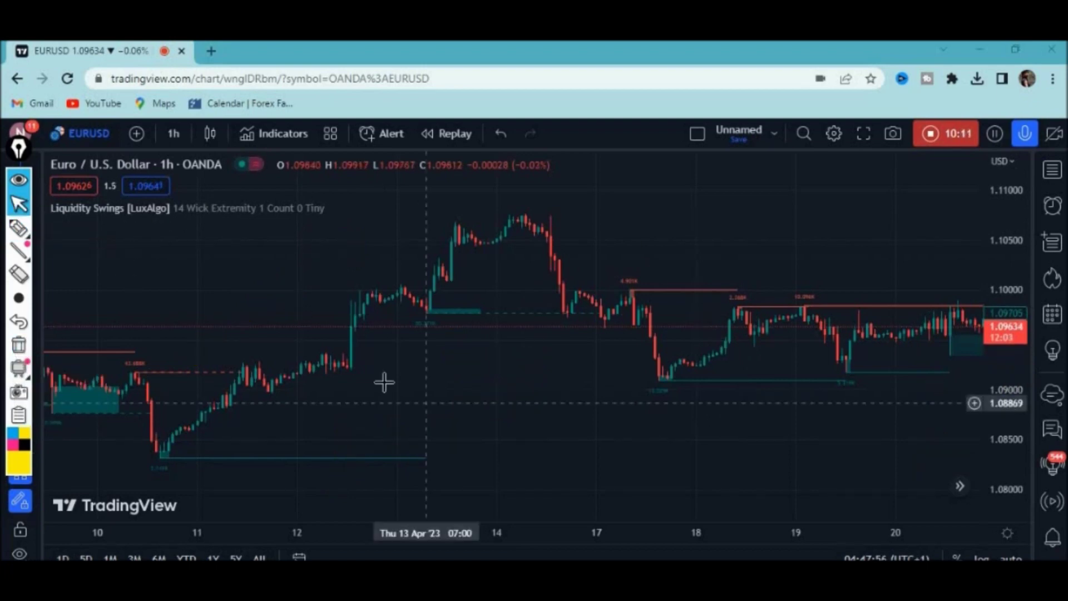